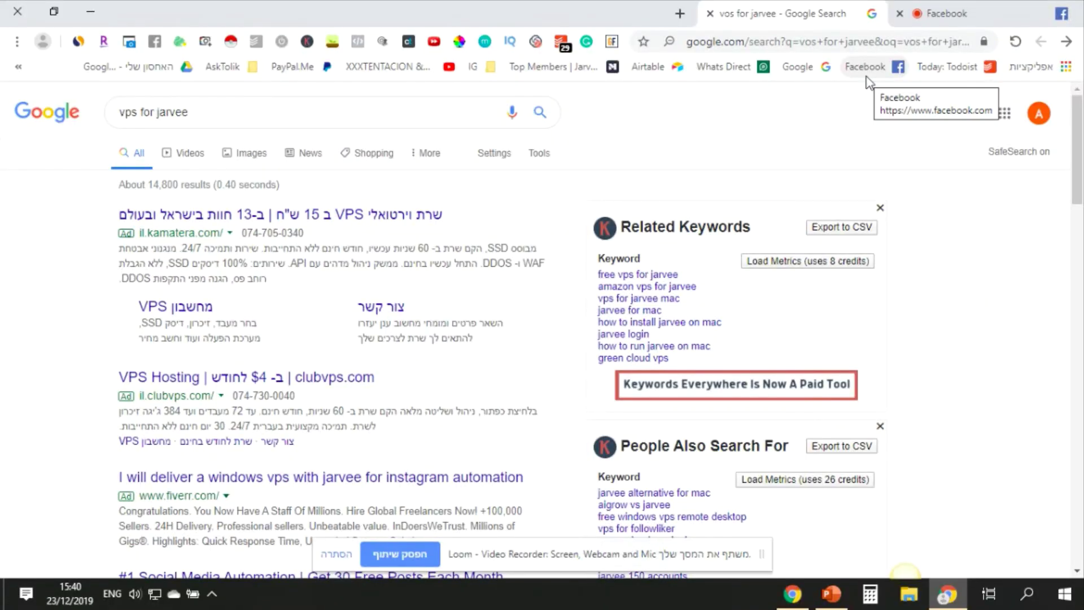
# Return from the Facebook tab to the 'vps for jarvee' Google results and highlight the query
pyautogui.click(932, 8)
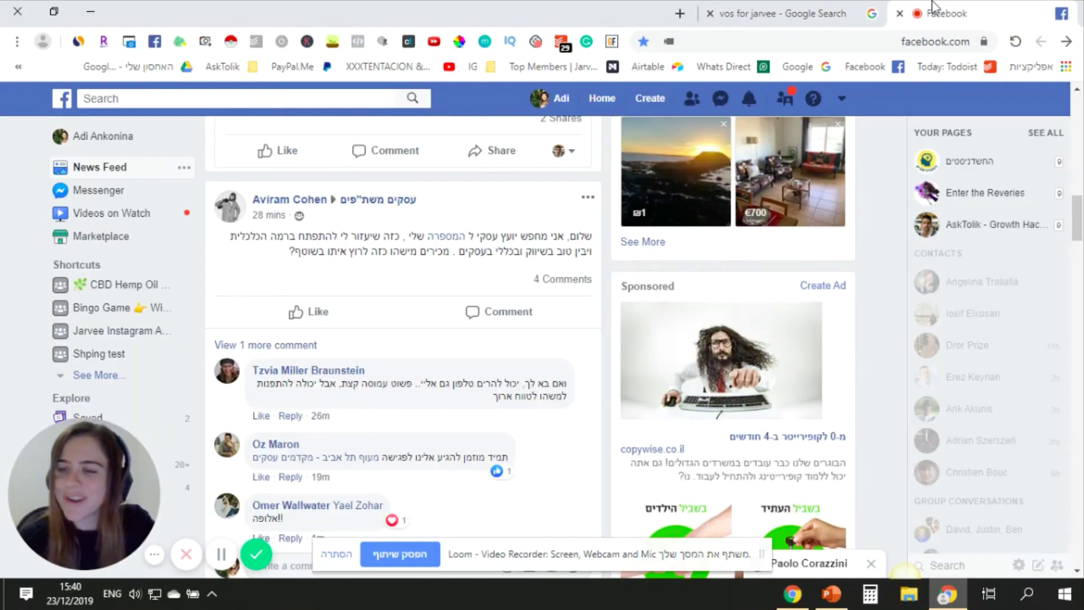
pyautogui.click(782, 14)
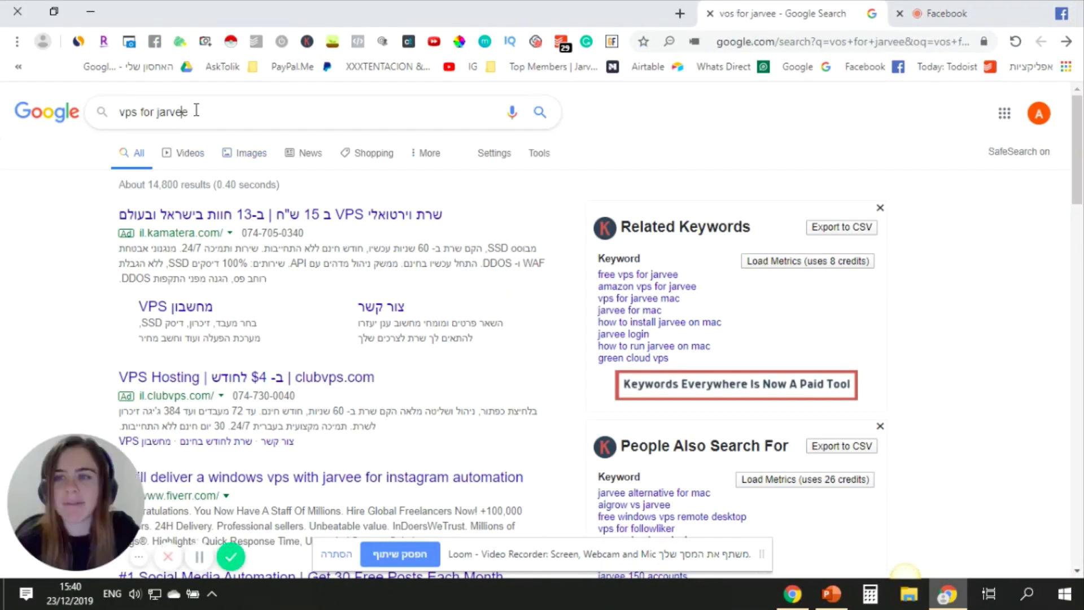
pyautogui.moveTo(196, 110); pyautogui.dragTo(125, 112)
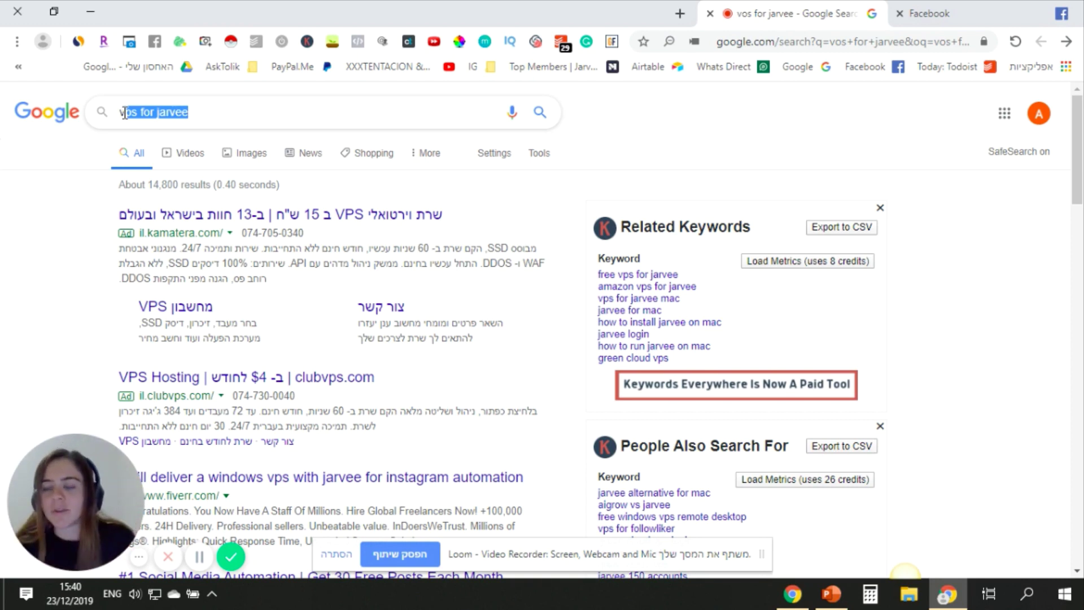
# Enable editing on the VPS for Jarvee presentation and open slide 2, What is VPS?
pyautogui.click(829, 594)
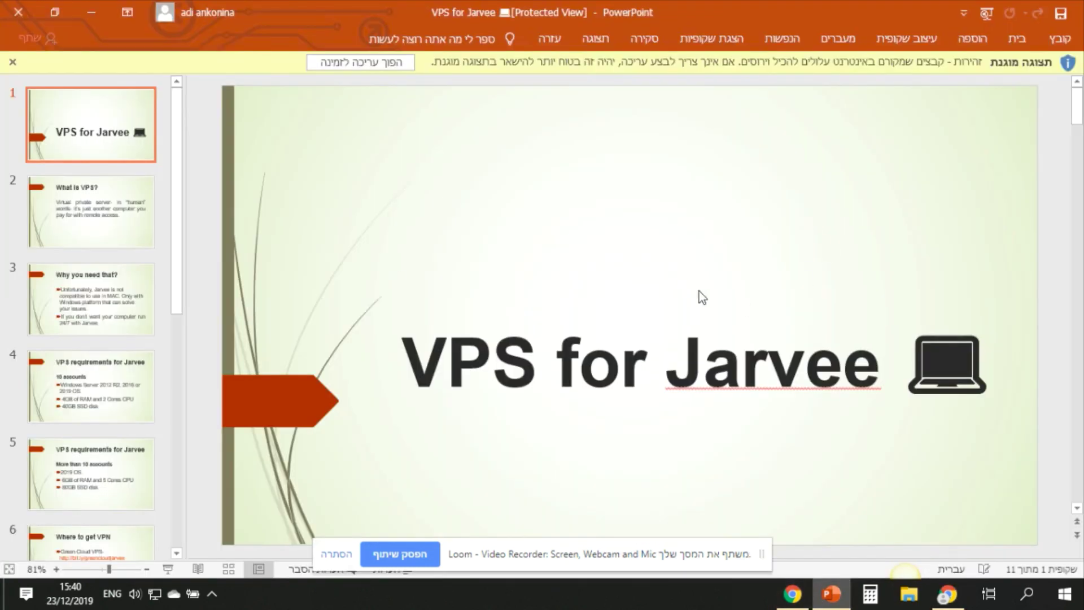
pyautogui.click(343, 66)
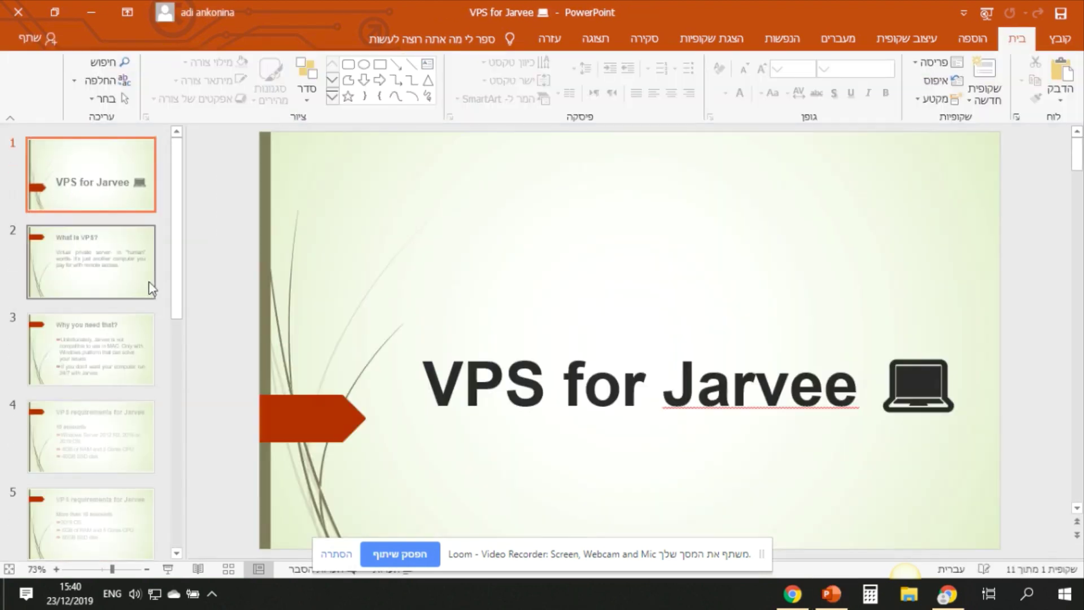
pyautogui.click(126, 284)
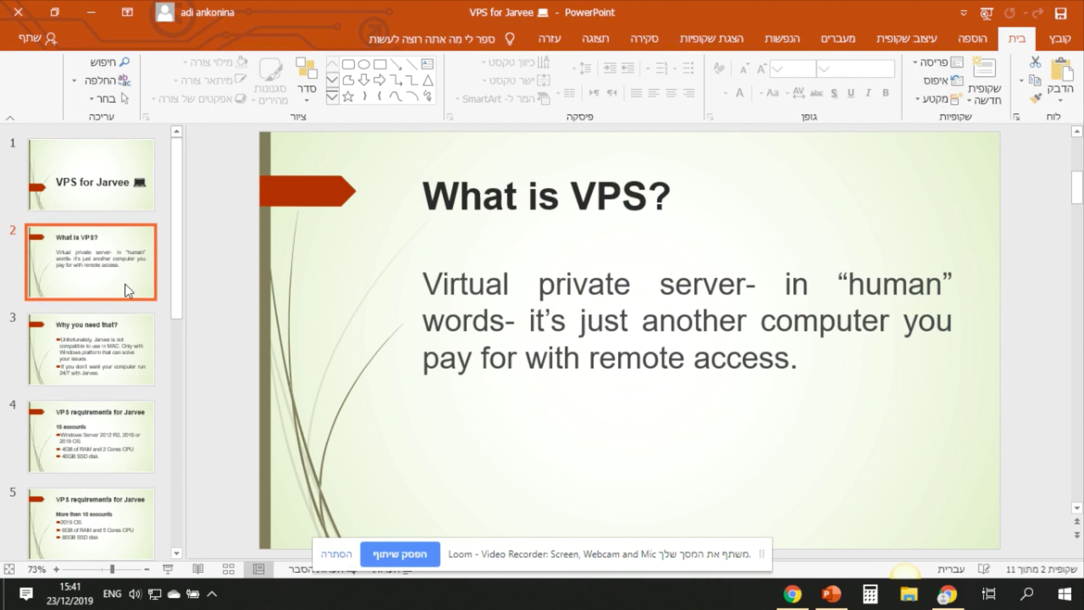
pyautogui.click(951, 597)
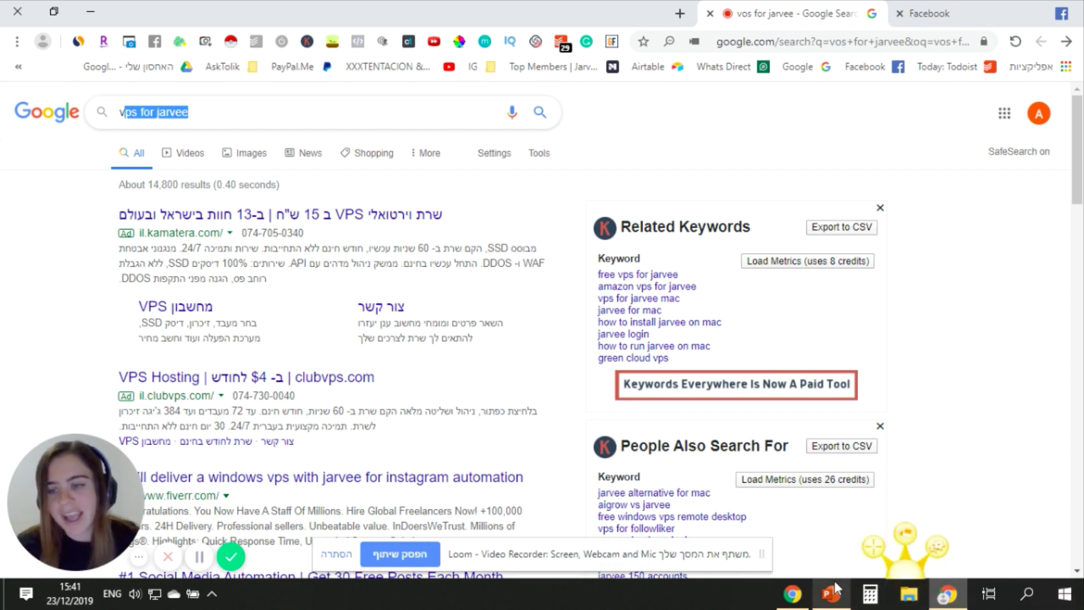
# Go through slide 3, Why you need that?, highlighting the lines about Mac incompatibility
pyautogui.moveTo(835, 582)
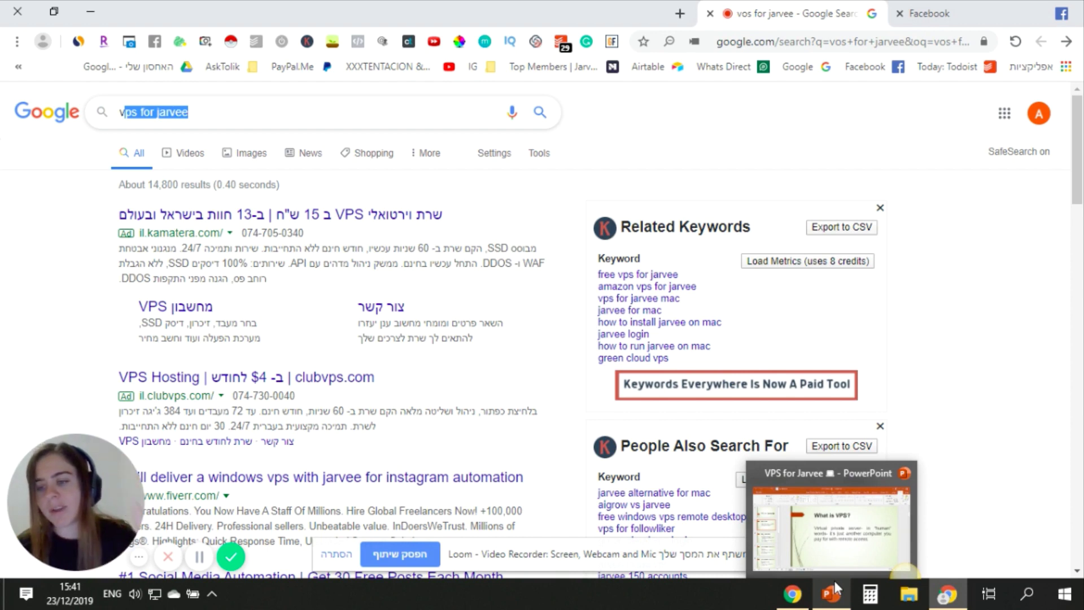
pyautogui.click(834, 581)
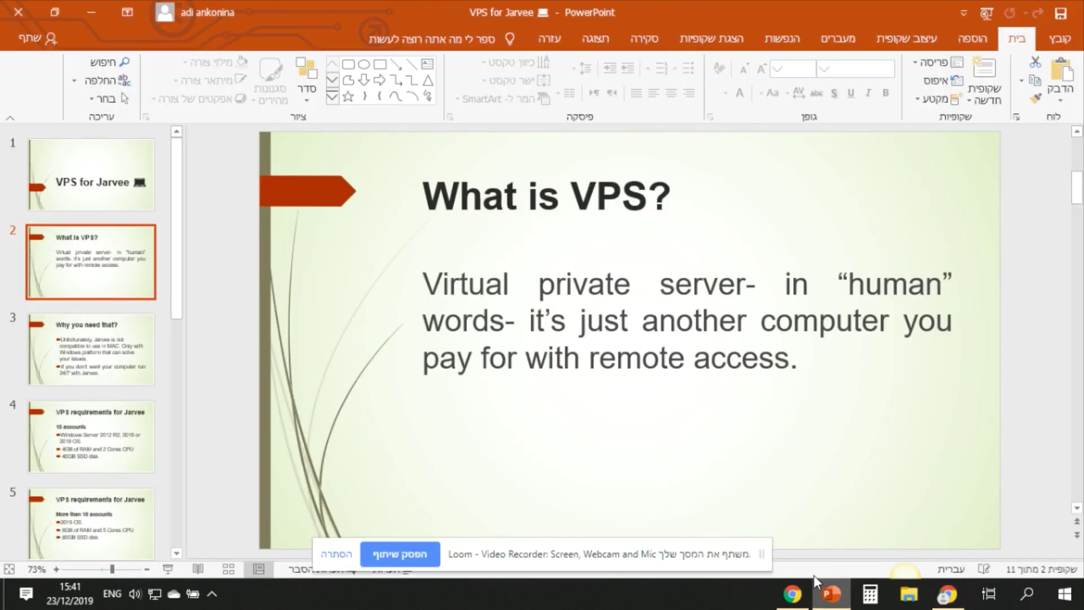
pyautogui.click(518, 301)
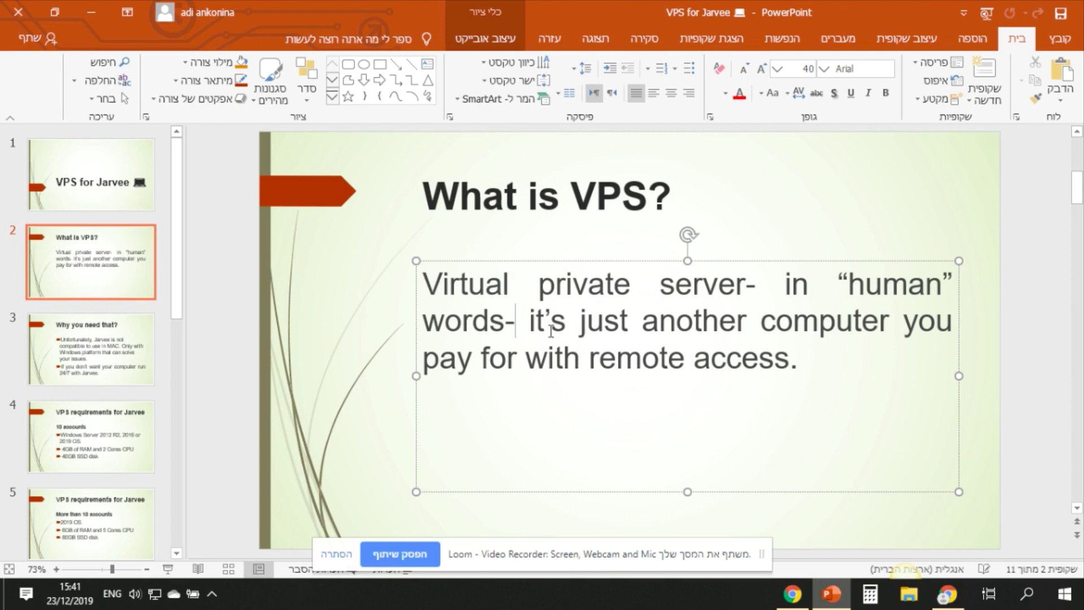
pyautogui.click(73, 349)
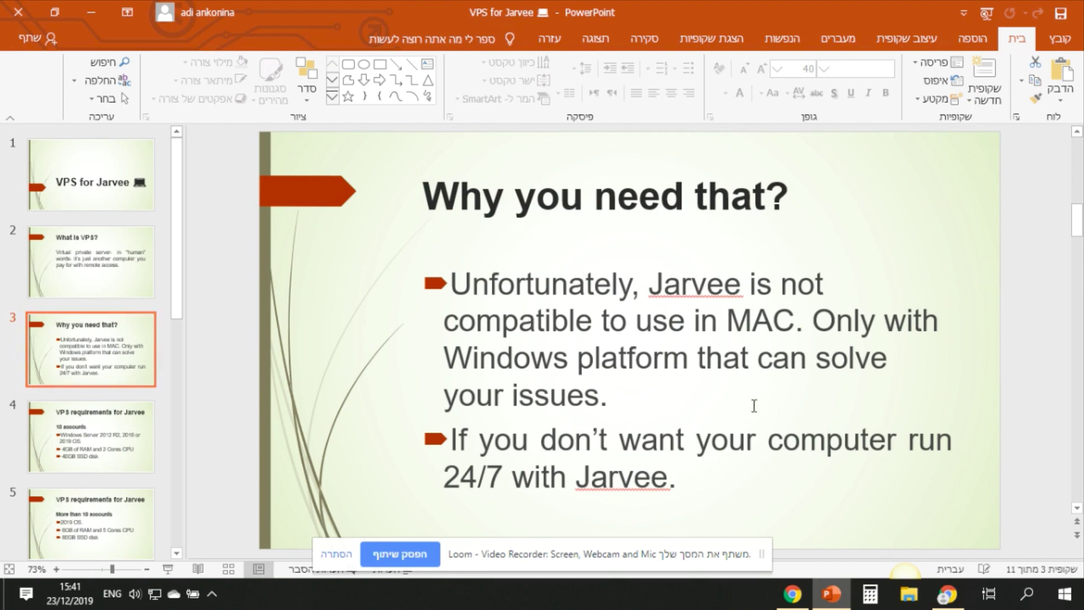
pyautogui.moveTo(754, 406); pyautogui.dragTo(434, 307)
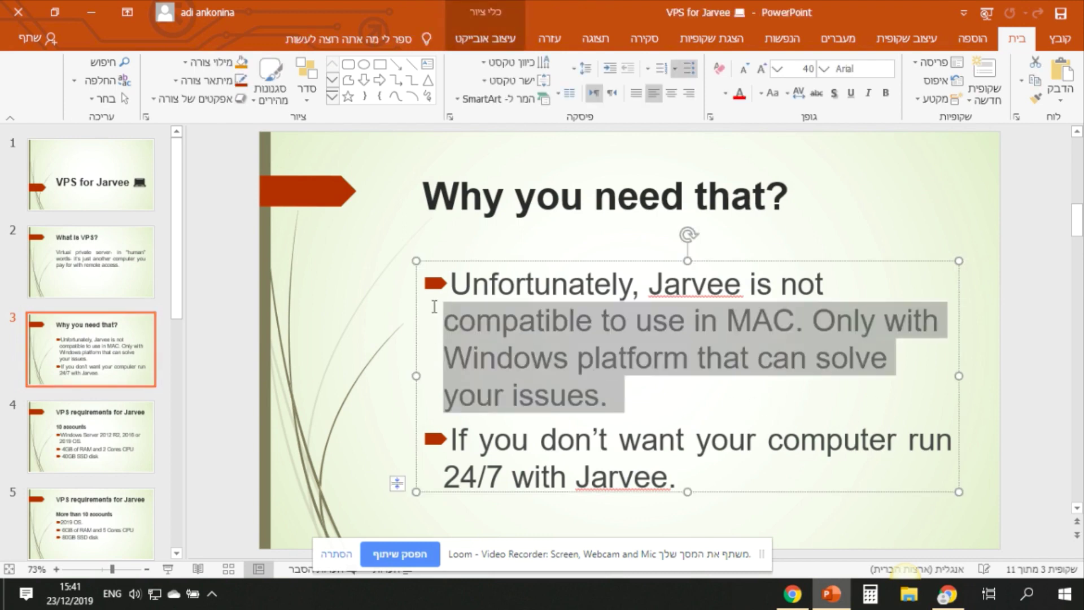
pyautogui.click(949, 594)
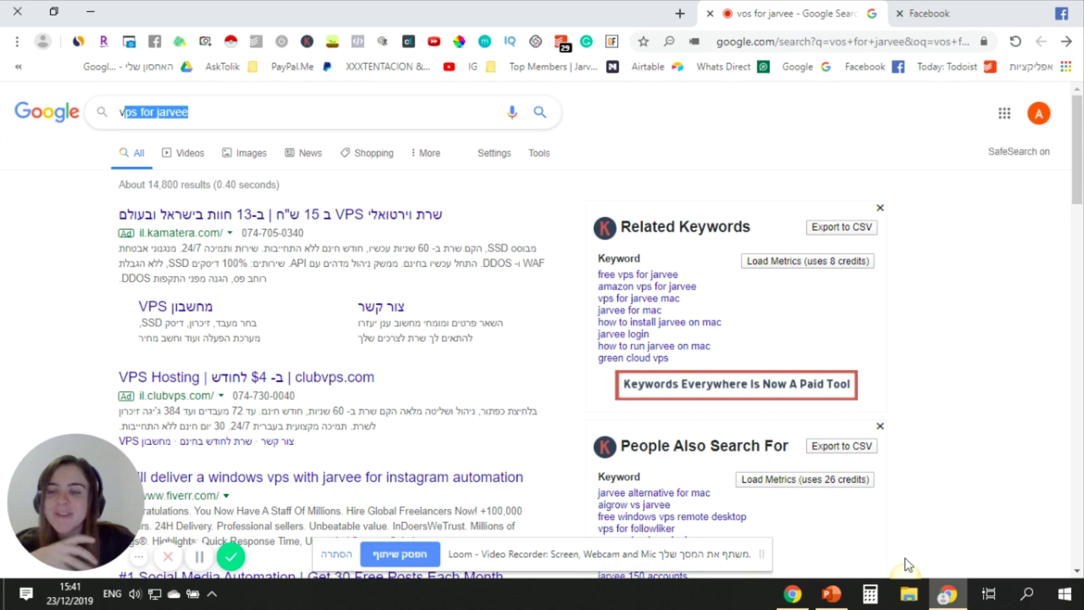
# Type 'jarvee' in the address bar to load jarvee.com, then return to the deck
pyautogui.click(836, 44)
pyautogui.write('jae')
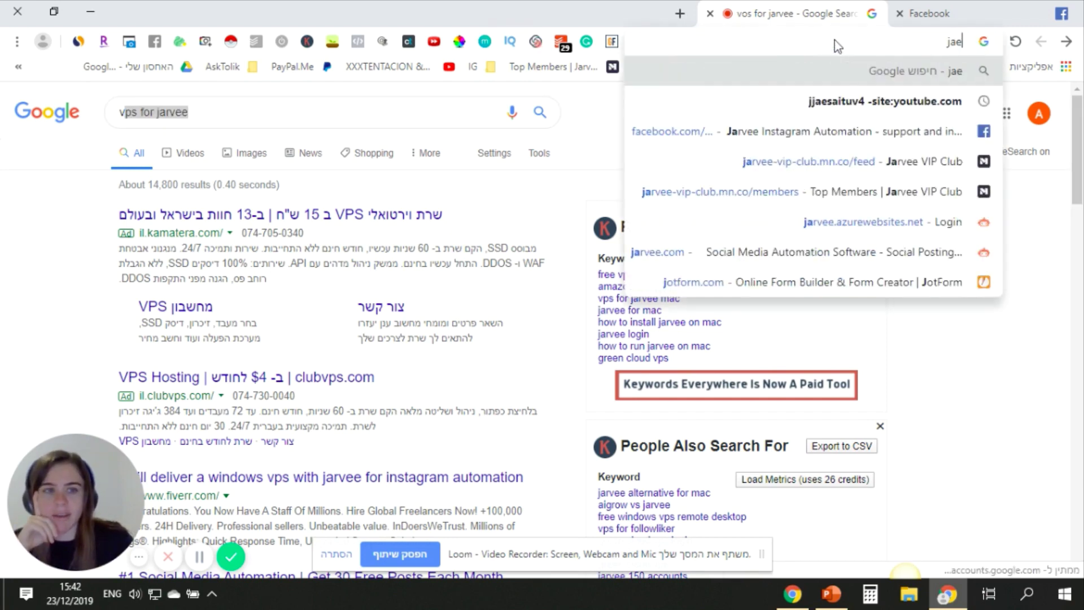
pyautogui.press('BackSpace')
pyautogui.write('rv')
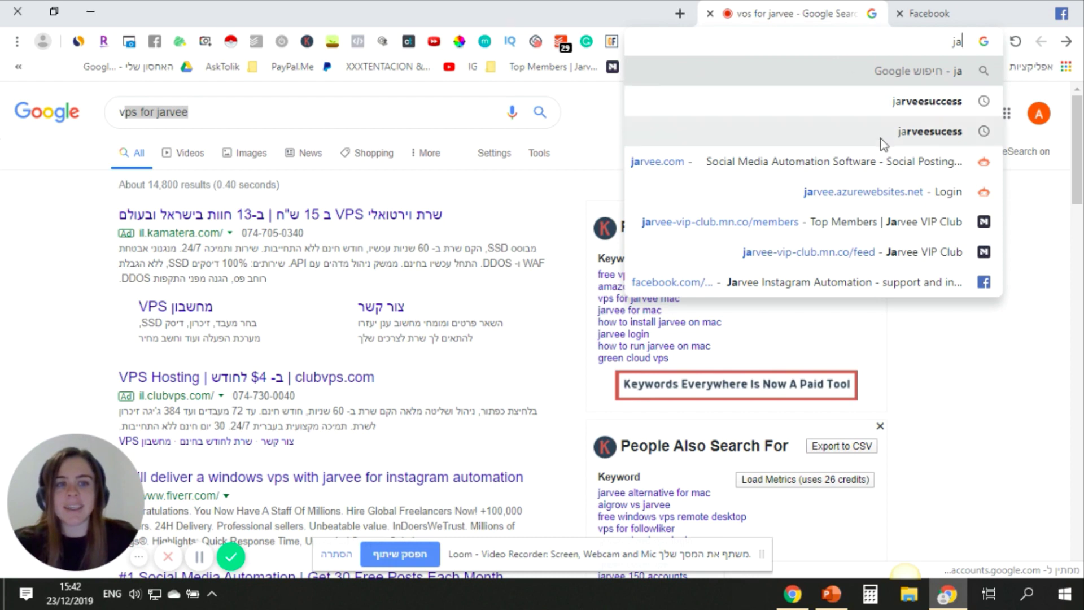
pyautogui.press('Return')
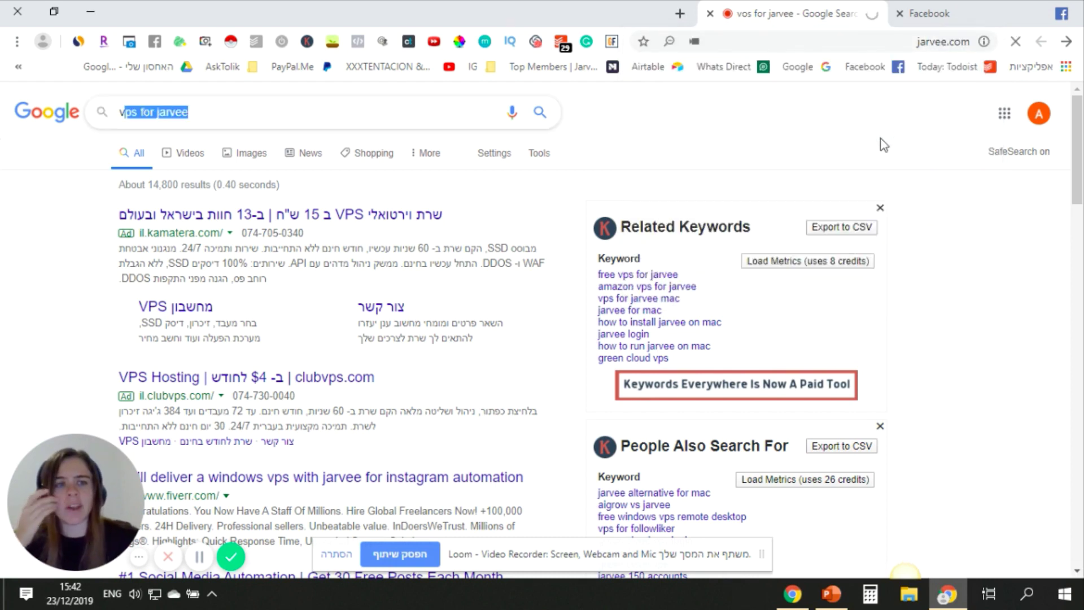
pyautogui.click(832, 593)
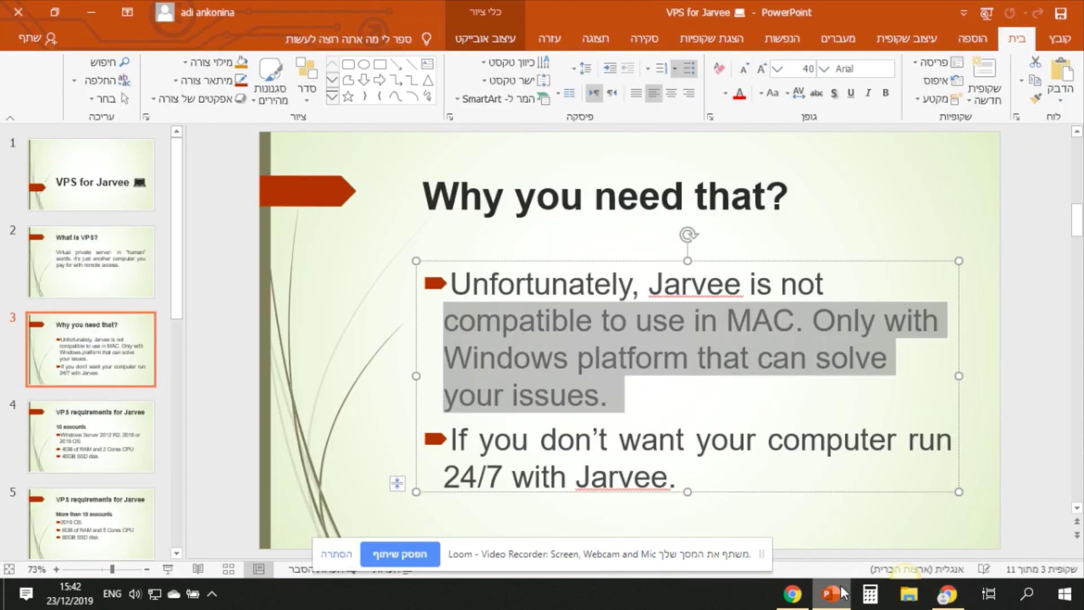
# On slide 4, highlight the Windows Server, 2 Cores CPU and 40GB SSD requirement bullets
pyautogui.click(74, 453)
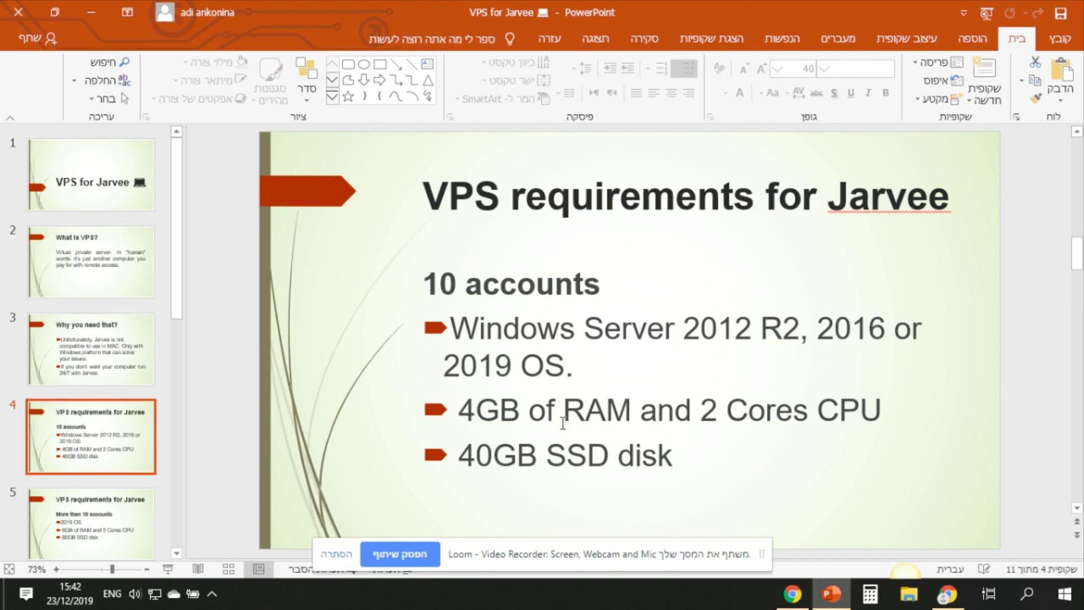
pyautogui.click(610, 364)
pyautogui.moveTo(581, 366); pyautogui.dragTo(455, 331)
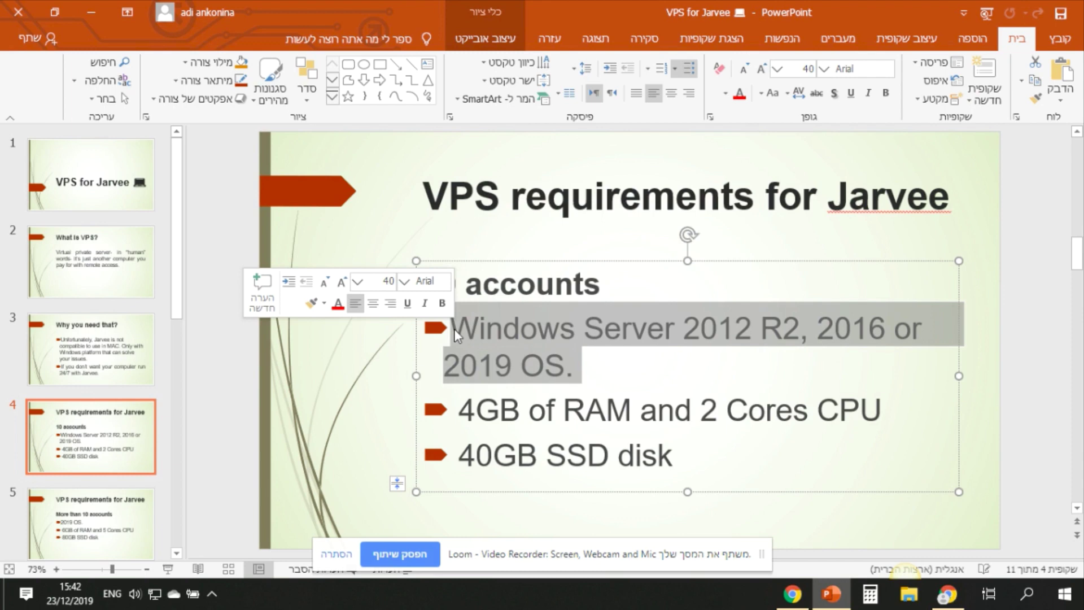
pyautogui.click(741, 411)
pyautogui.moveTo(703, 412); pyautogui.dragTo(881, 411)
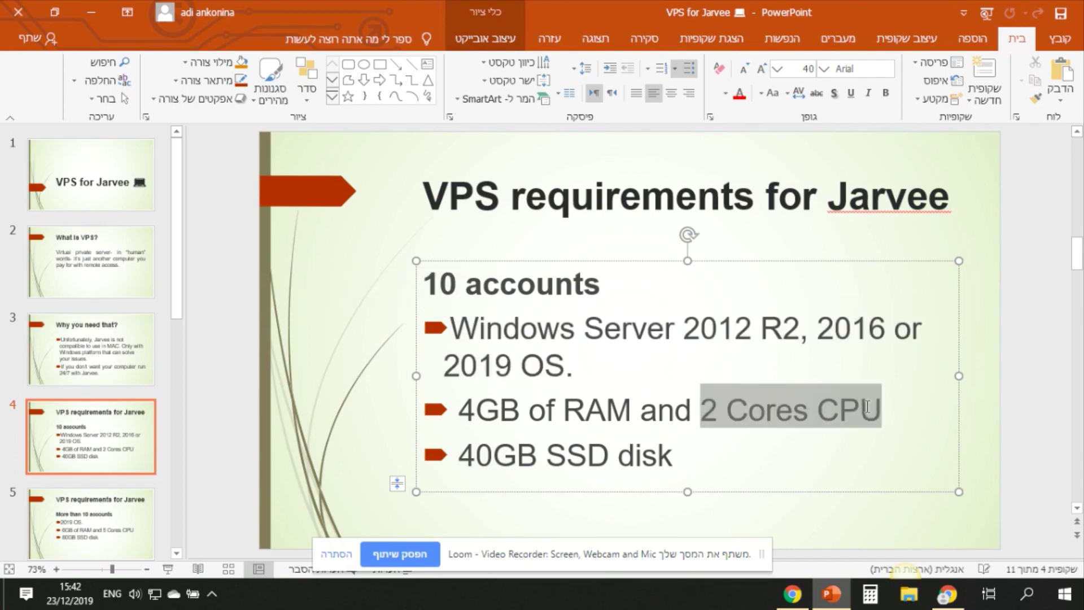
pyautogui.moveTo(459, 455); pyautogui.dragTo(510, 463)
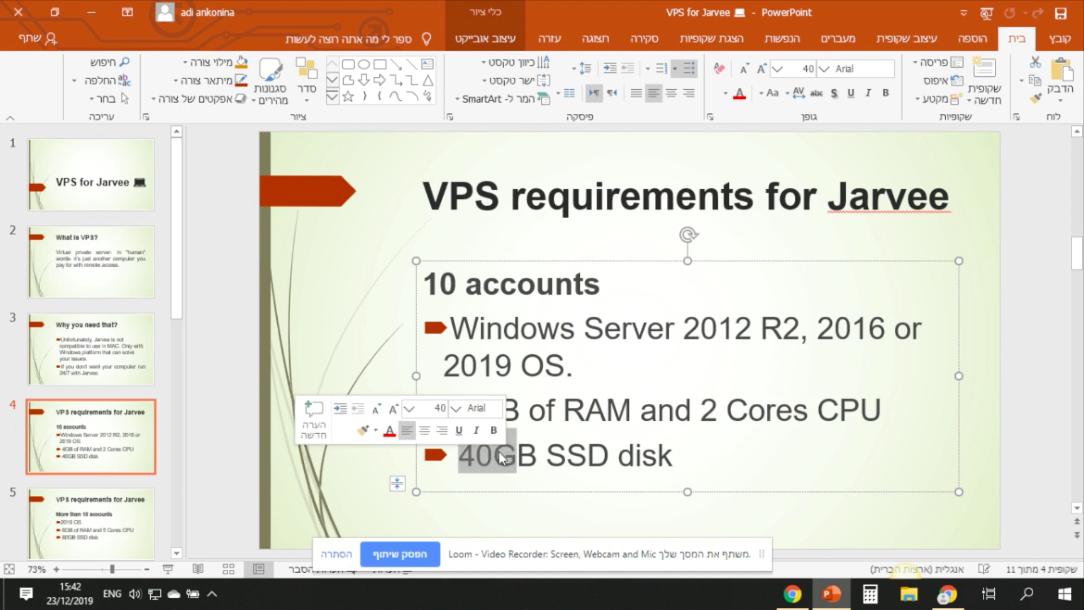
pyautogui.moveTo(664, 456); pyautogui.dragTo(489, 460)
pyautogui.click(618, 455)
pyautogui.moveTo(618, 455); pyautogui.dragTo(447, 462)
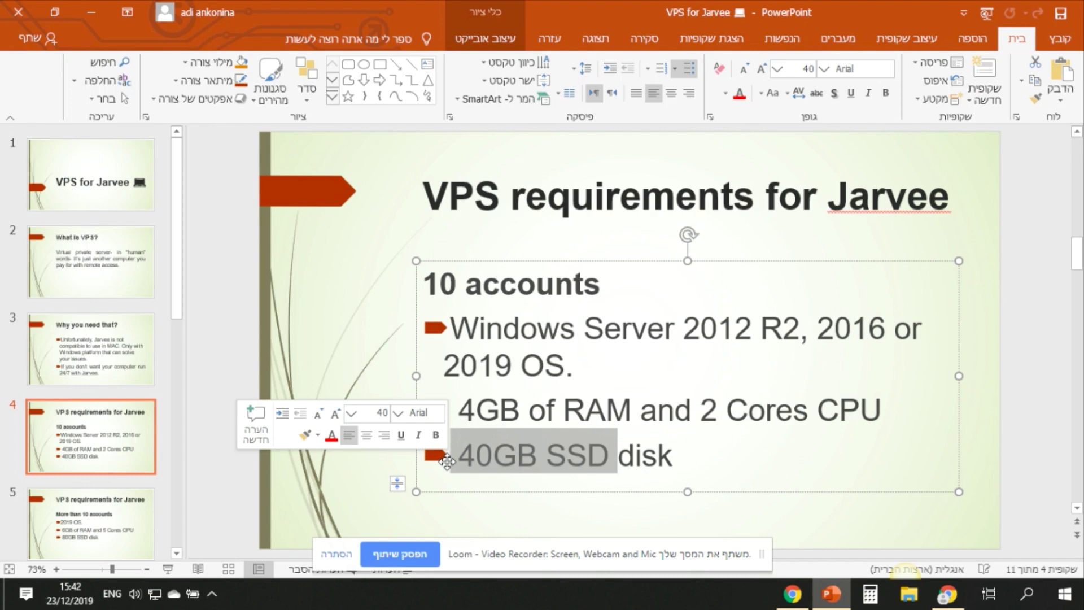
pyautogui.click(512, 420)
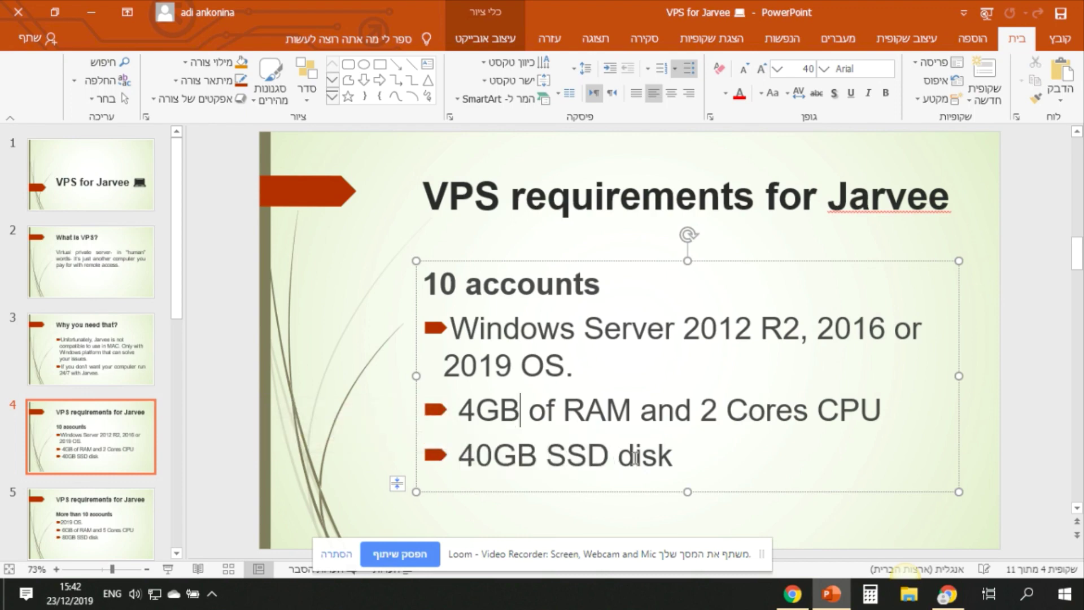
pyautogui.moveTo(696, 455); pyautogui.dragTo(440, 299)
pyautogui.click(474, 325)
# Open slide 5 and highlight its 2019 OS, 6GB RAM / 5 Cores and 80GB SSD requirements
pyautogui.click(130, 508)
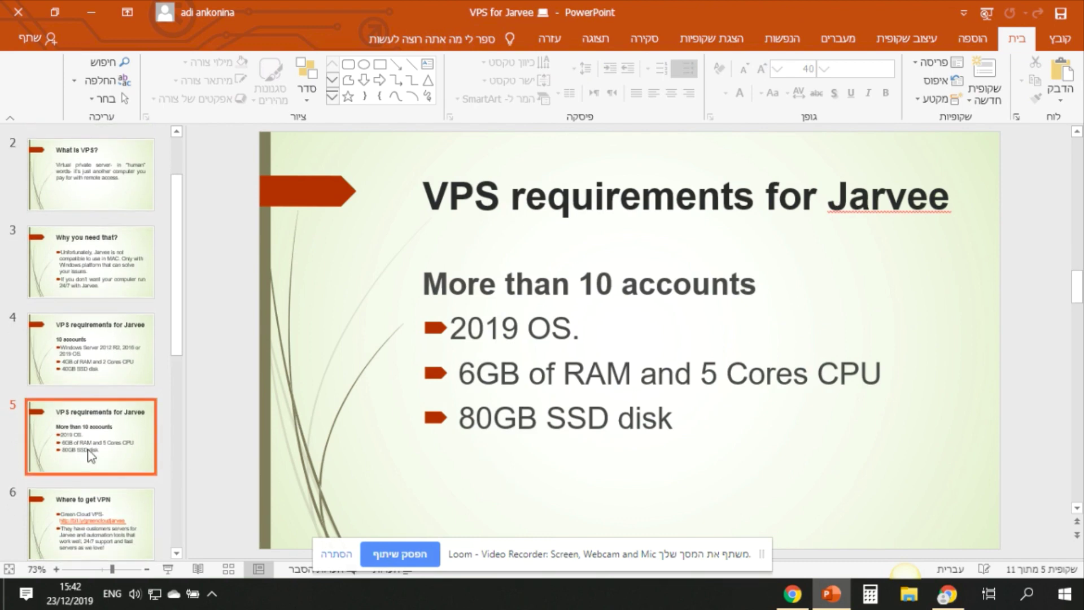
pyautogui.click(501, 330)
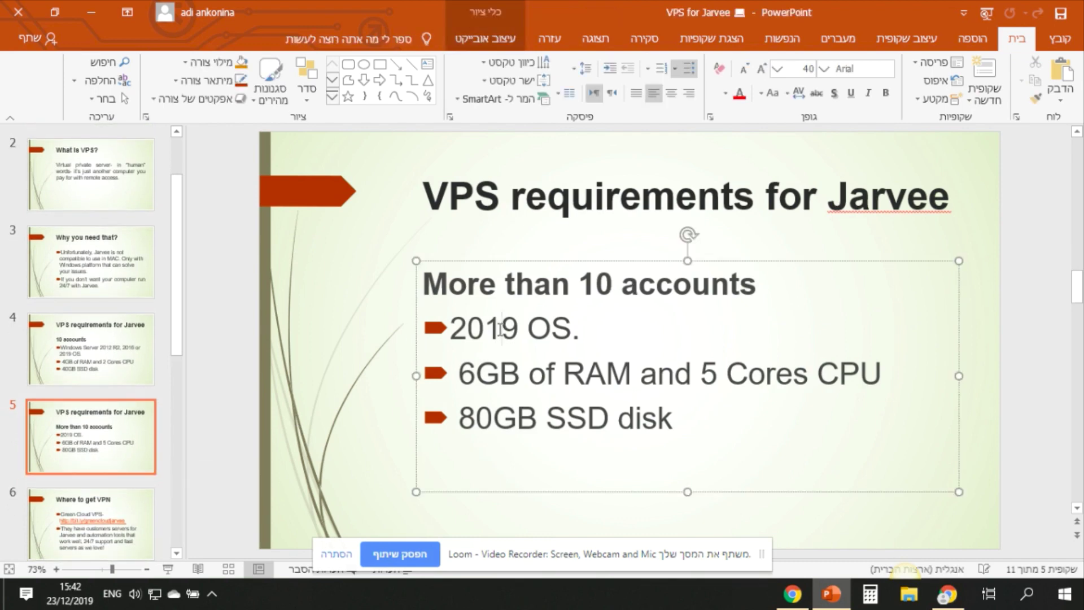
pyautogui.tripleClick(593, 333)
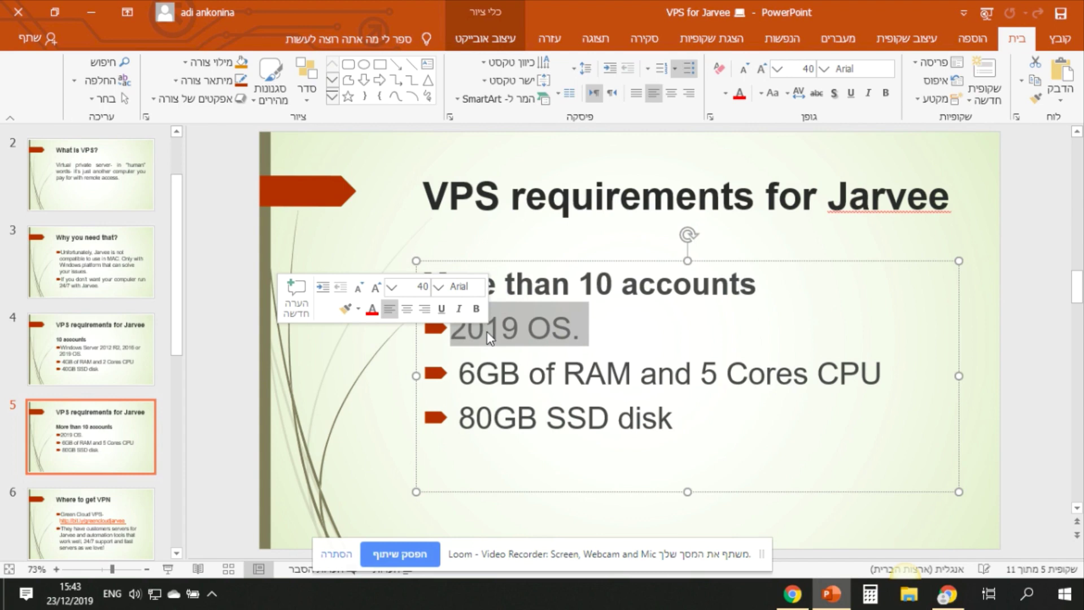
pyautogui.click(748, 422)
pyautogui.moveTo(747, 422); pyautogui.dragTo(463, 302)
pyautogui.click(484, 328)
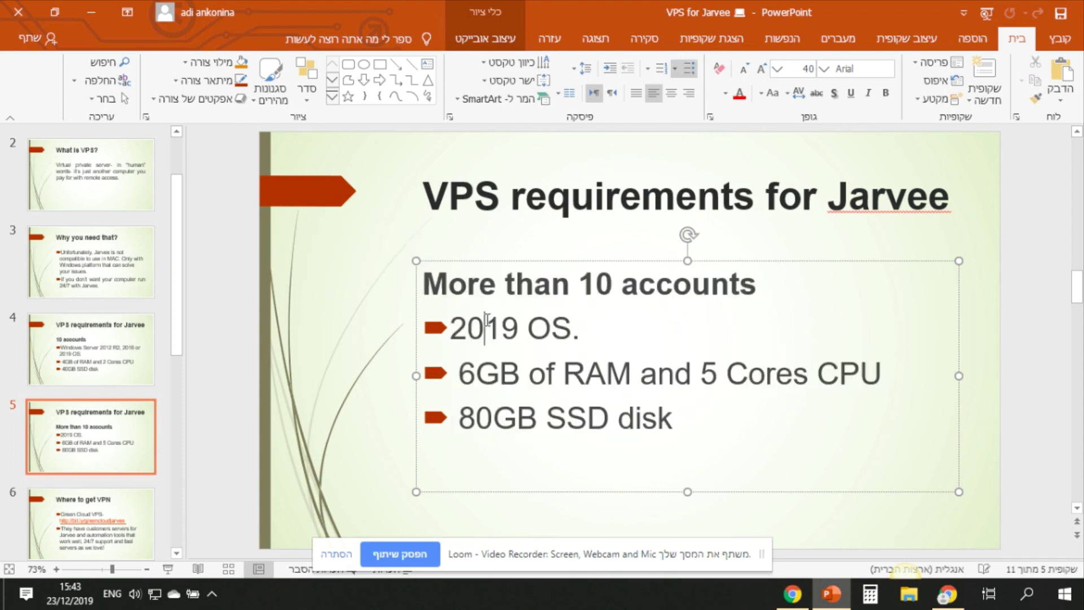
pyautogui.click(949, 595)
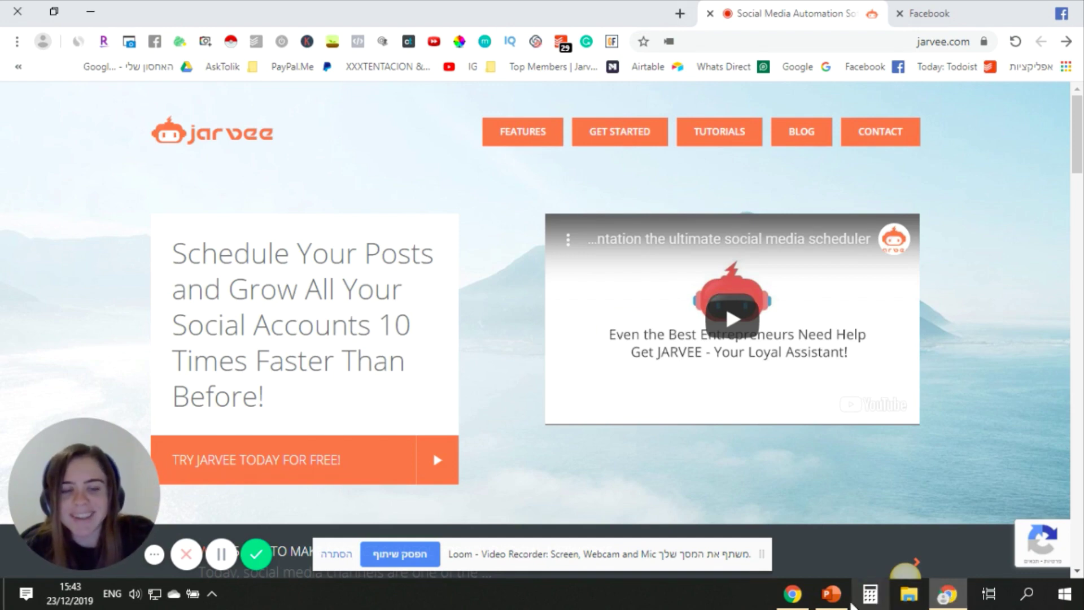
pyautogui.click(832, 595)
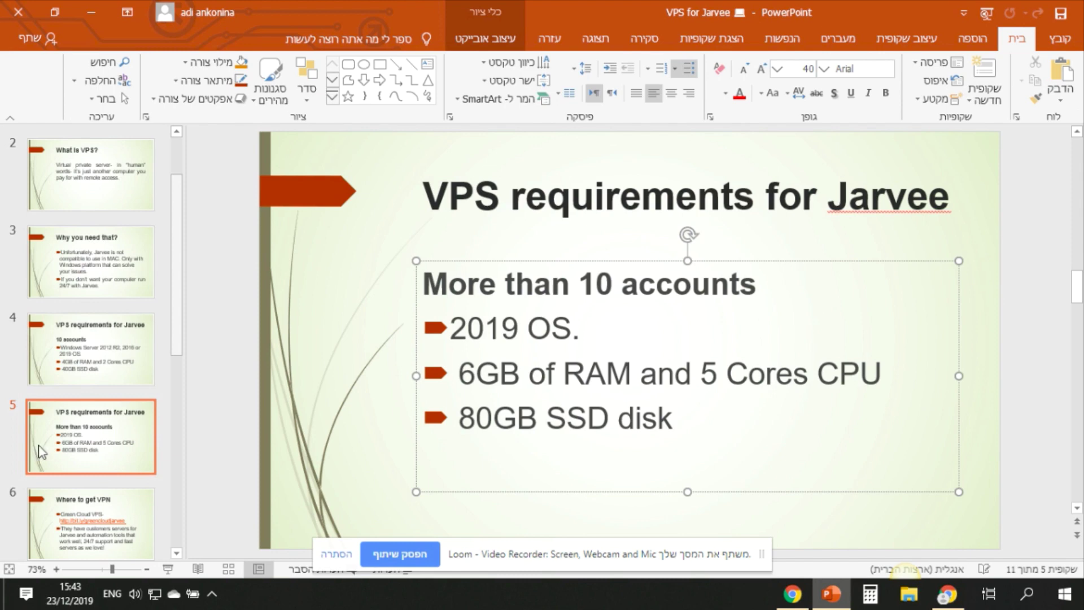
# Correct slide 6's title from 'Where to get VPN' to 'Where to get VPS'
pyautogui.click(90, 500)
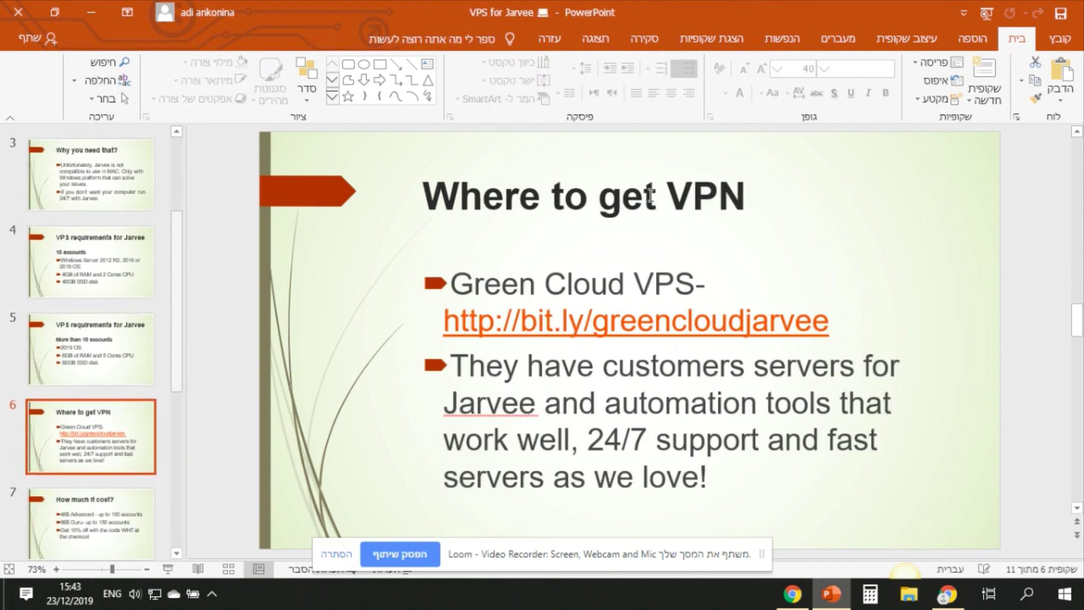
pyautogui.moveTo(667, 195); pyautogui.dragTo(729, 193)
pyautogui.click(743, 192)
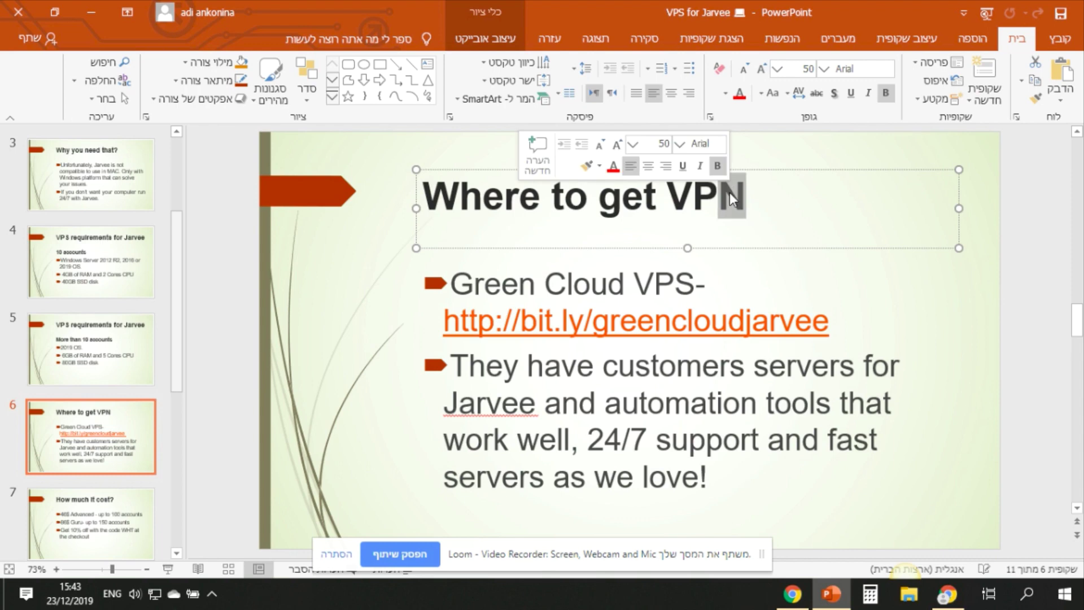
pyautogui.write('S')
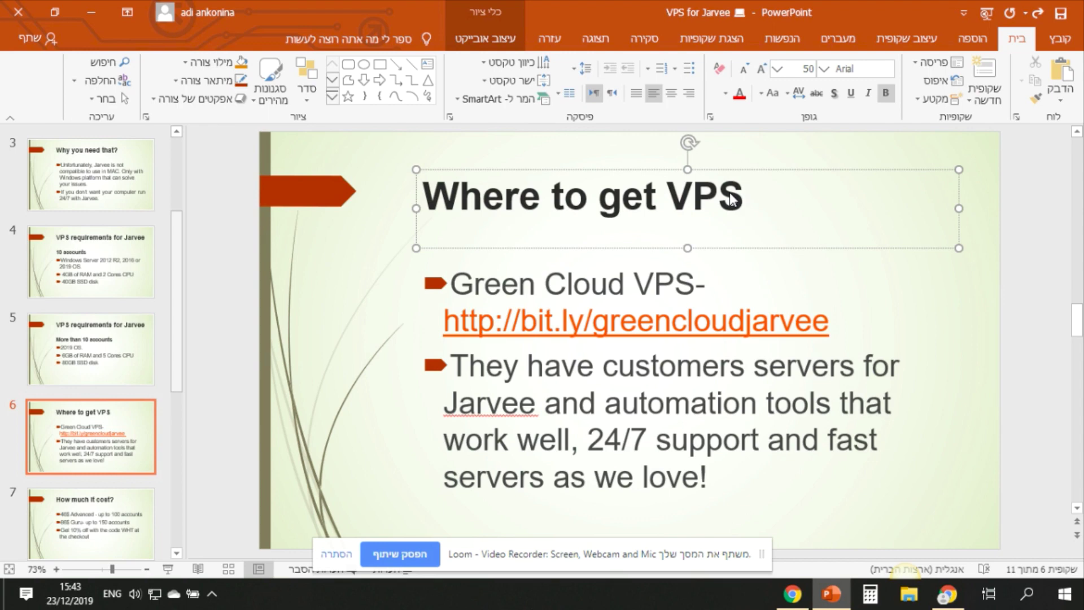
pyautogui.click(691, 402)
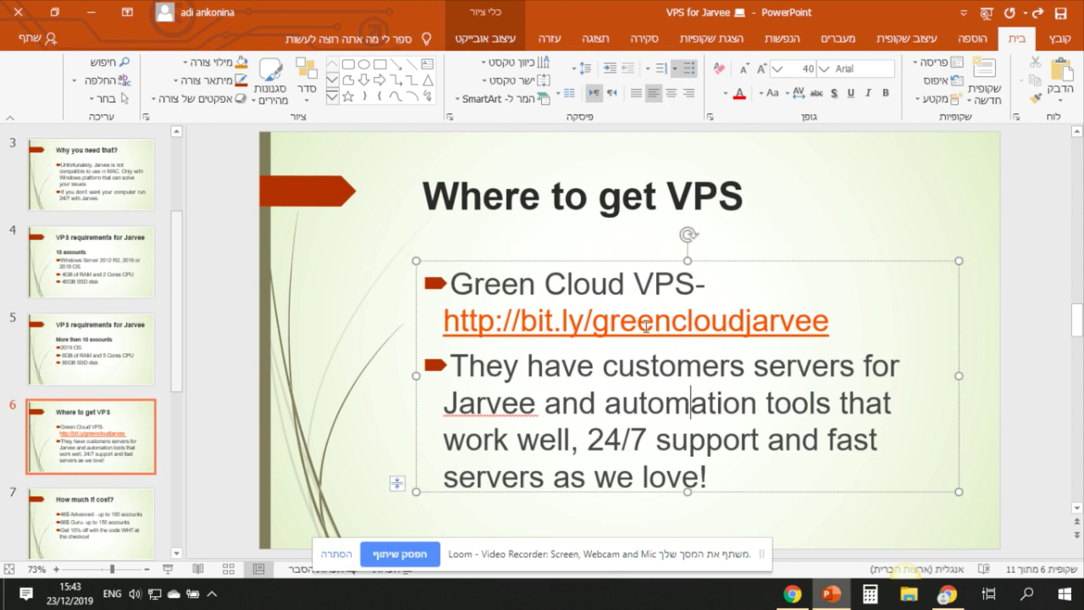
pyautogui.click(669, 201)
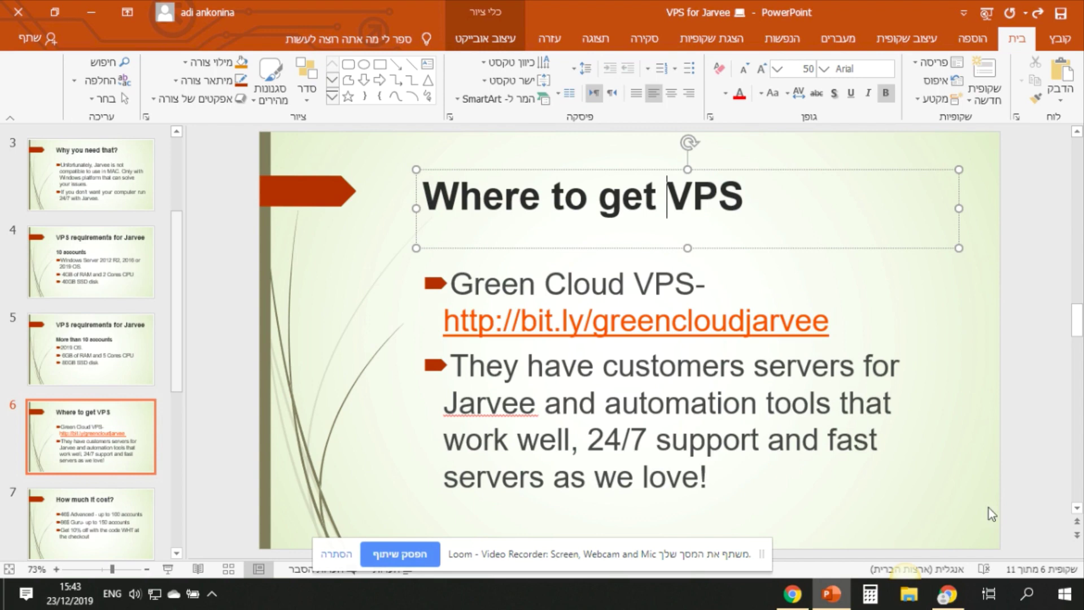
pyautogui.click(951, 599)
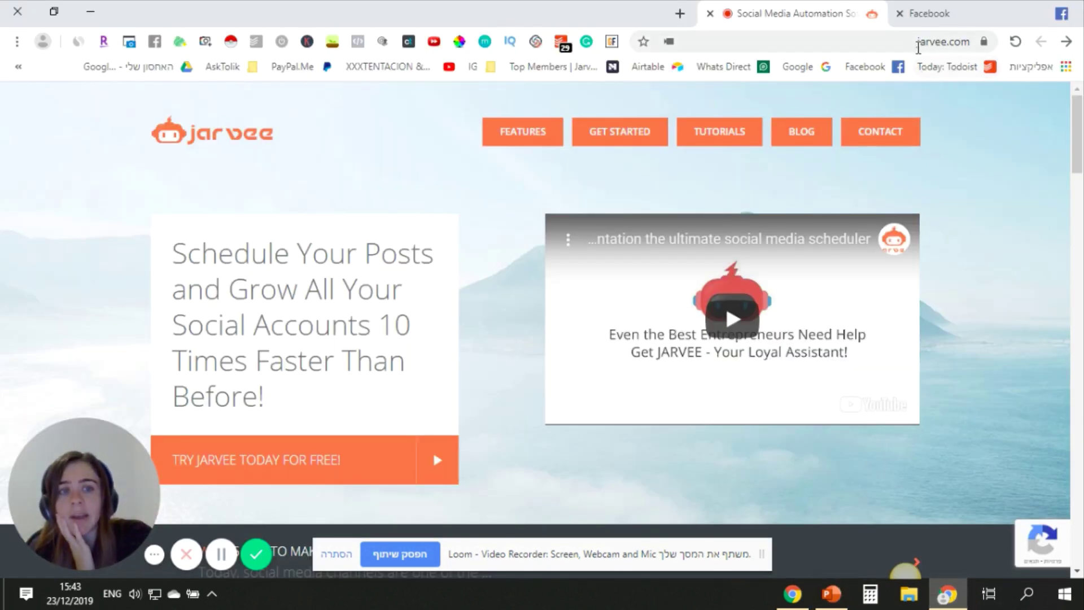
# Enter 'AWS' in the address bar to reach the Amazon Web Services homepage
pyautogui.click(918, 48)
pyautogui.write('AWS')
pyautogui.press('Return')
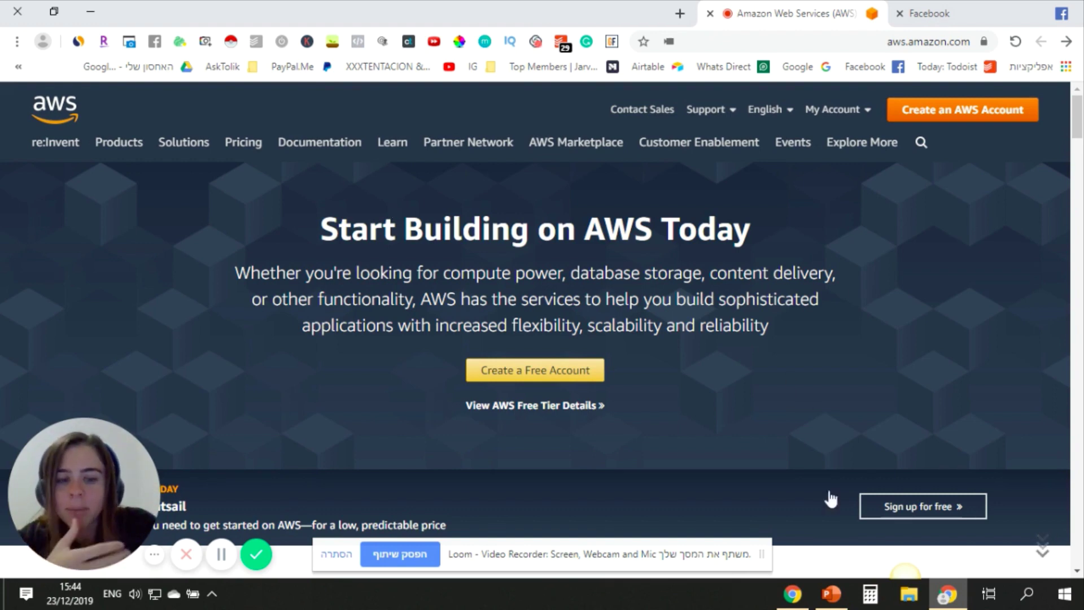
# Select and copy the Green Cloud bit.ly link from slide 6's body text
pyautogui.click(831, 593)
pyautogui.click(742, 459)
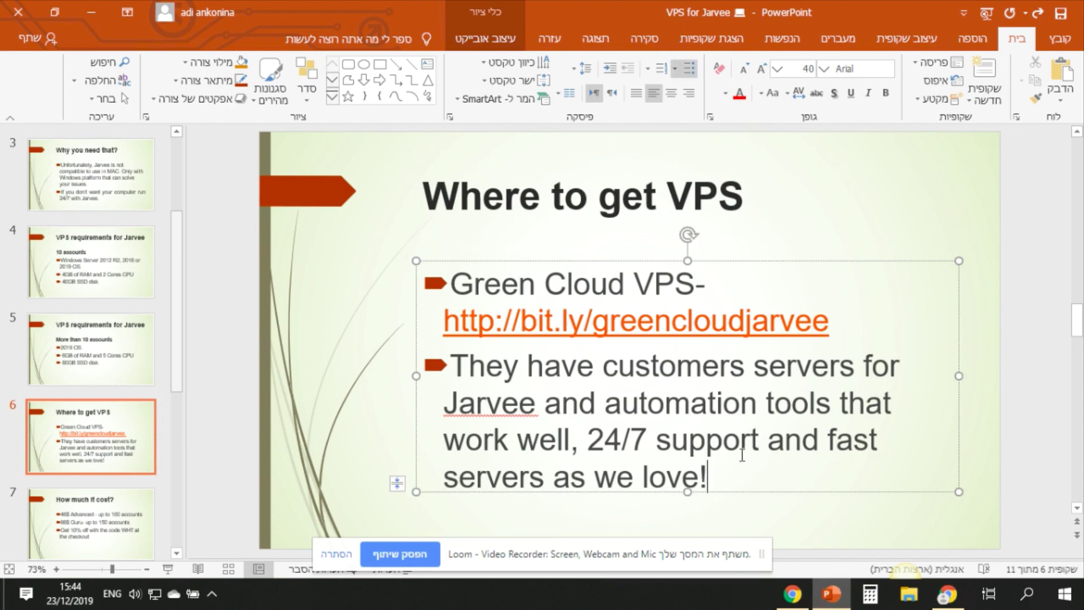
pyautogui.moveTo(845, 320); pyautogui.dragTo(454, 330)
pyautogui.hotkey('ctrl', 'c')
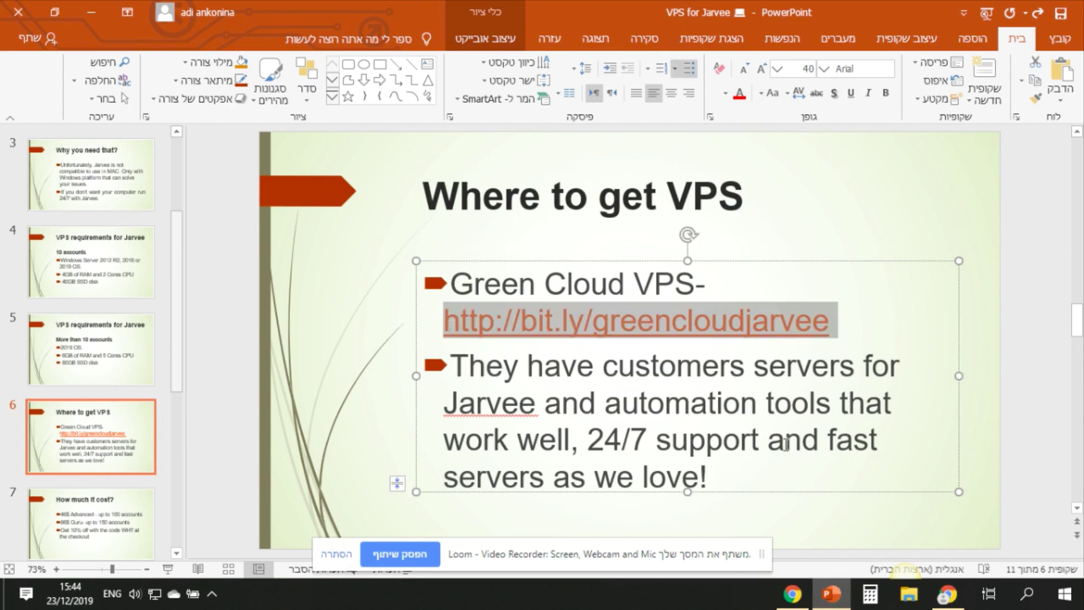
pyautogui.click(906, 582)
# Paste the Green Cloud bit.ly link into the address bar and load the site
pyautogui.click(876, 44)
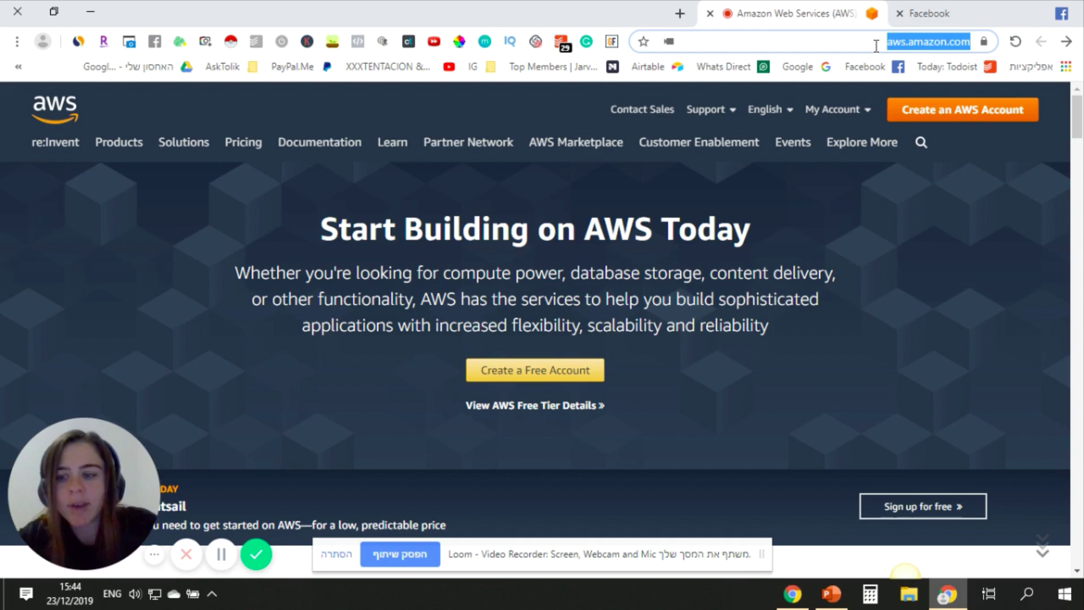
pyautogui.hotkey('ctrl', 'v')
pyautogui.press('Return')
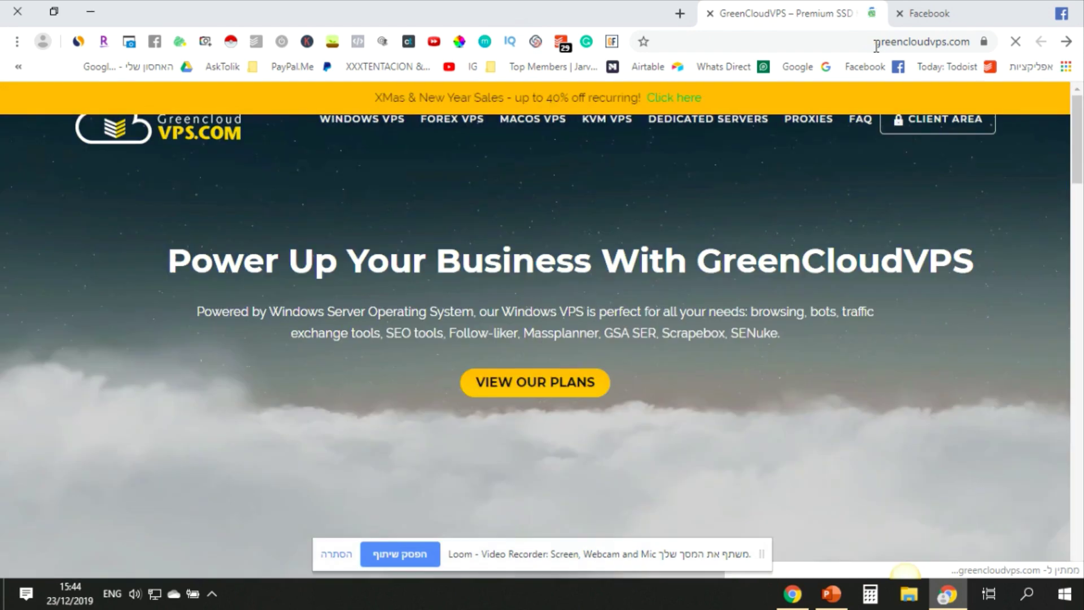
# Highlight the New Year Sales banner and open Jarvee Optimized VPS under WINDOWS VPS
pyautogui.moveTo(386, 148)
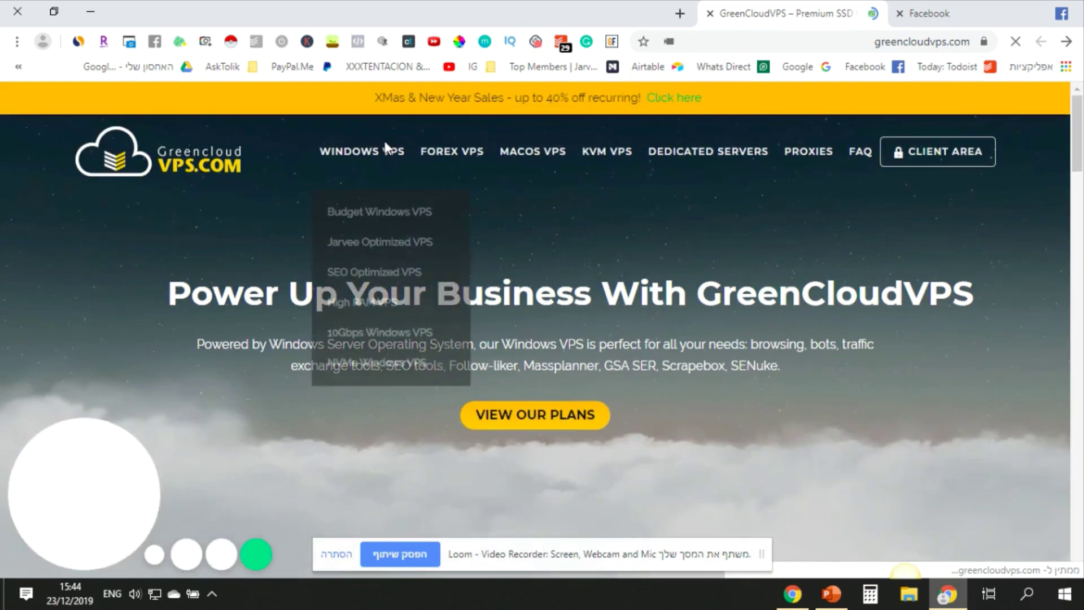
pyautogui.moveTo(472, 97); pyautogui.dragTo(630, 93)
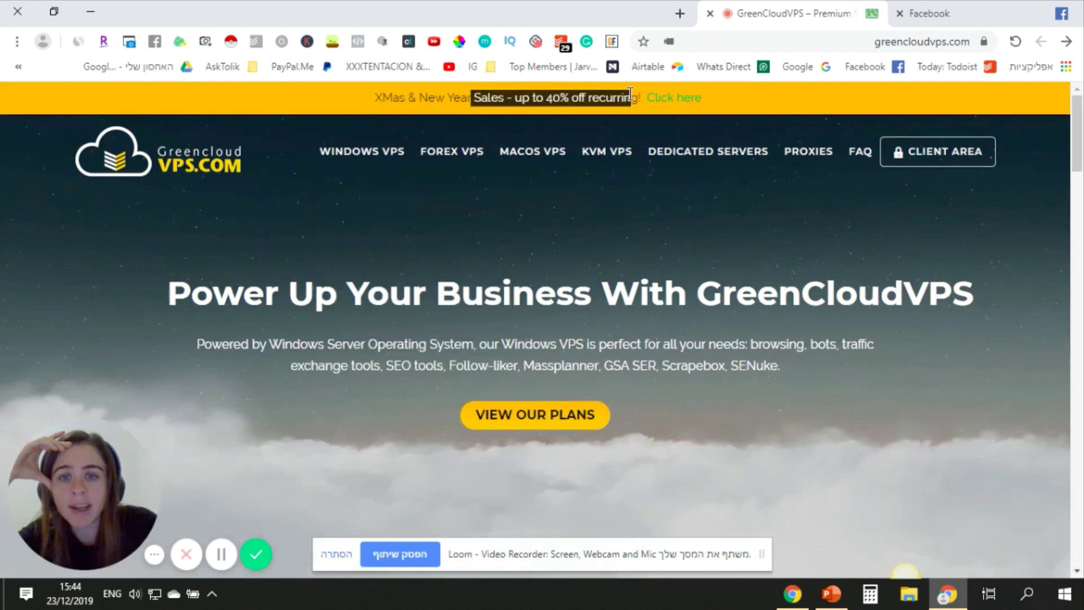
pyautogui.click(629, 92)
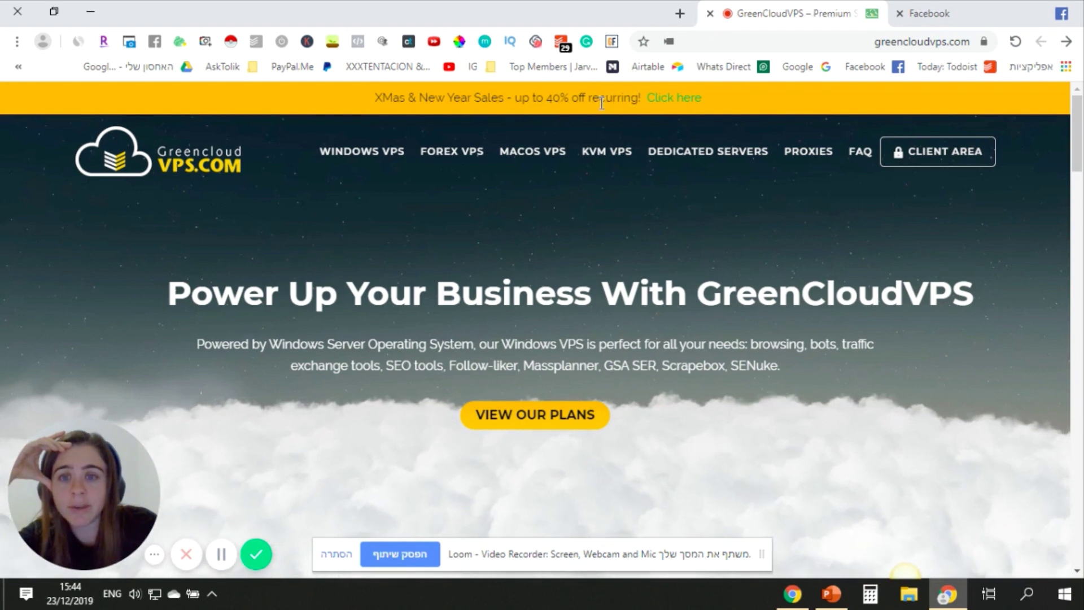
pyautogui.moveTo(513, 97); pyautogui.dragTo(419, 97)
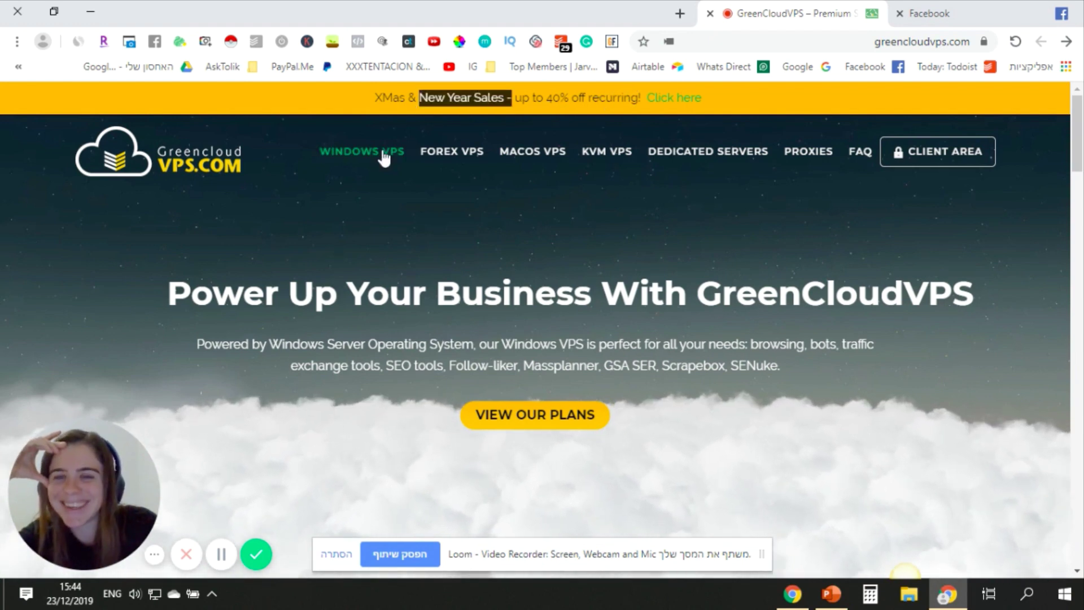
pyautogui.moveTo(382, 157)
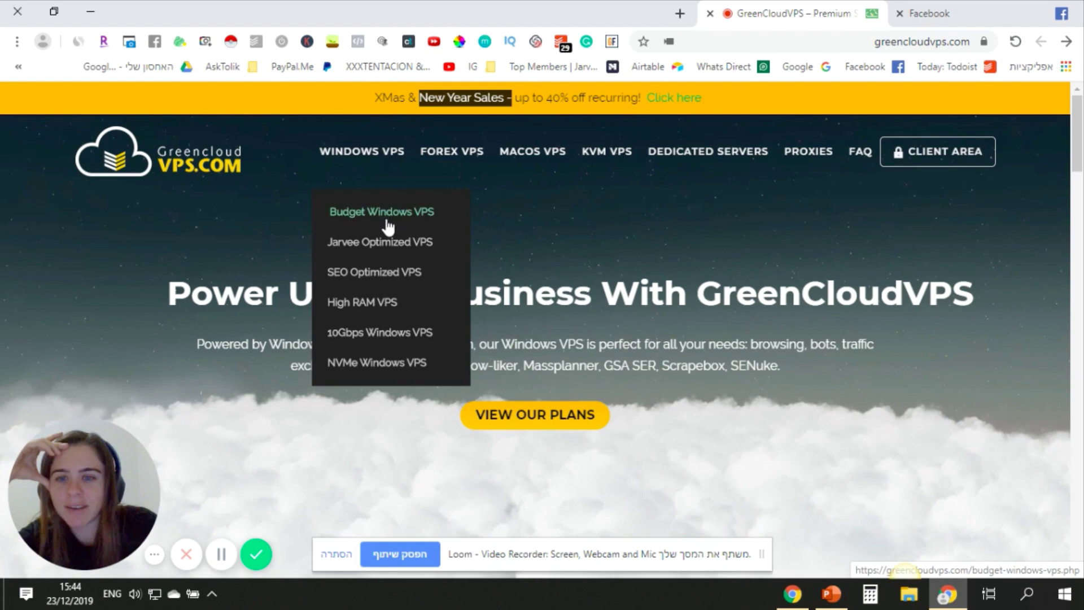
pyautogui.click(393, 247)
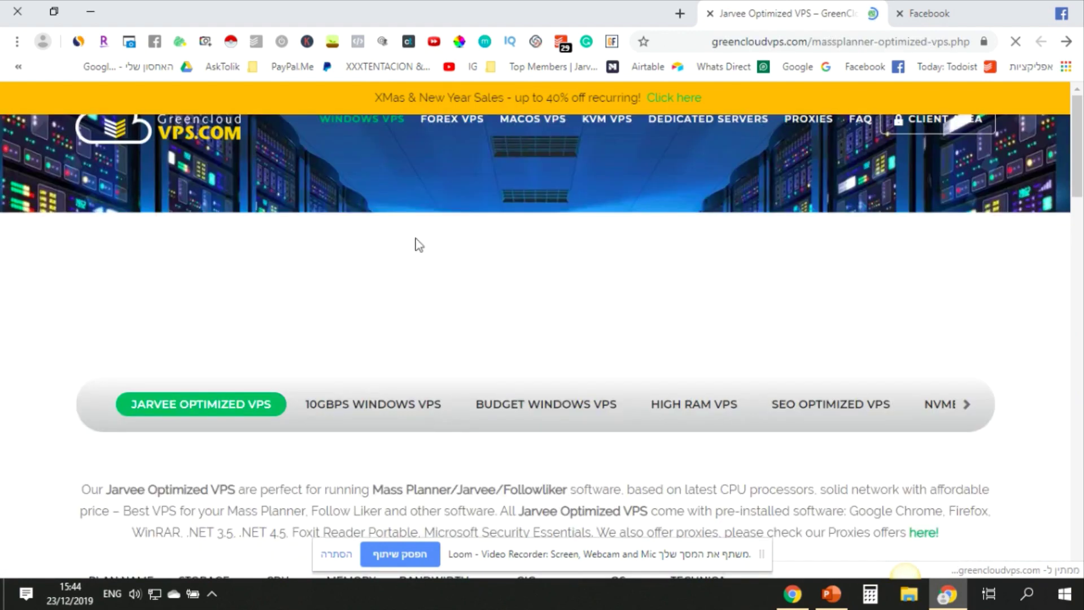
# Scroll the plans table and notes, highlighting the Starter plan's 10-40 accounts limit
pyautogui.scroll(-7, 456, 220)
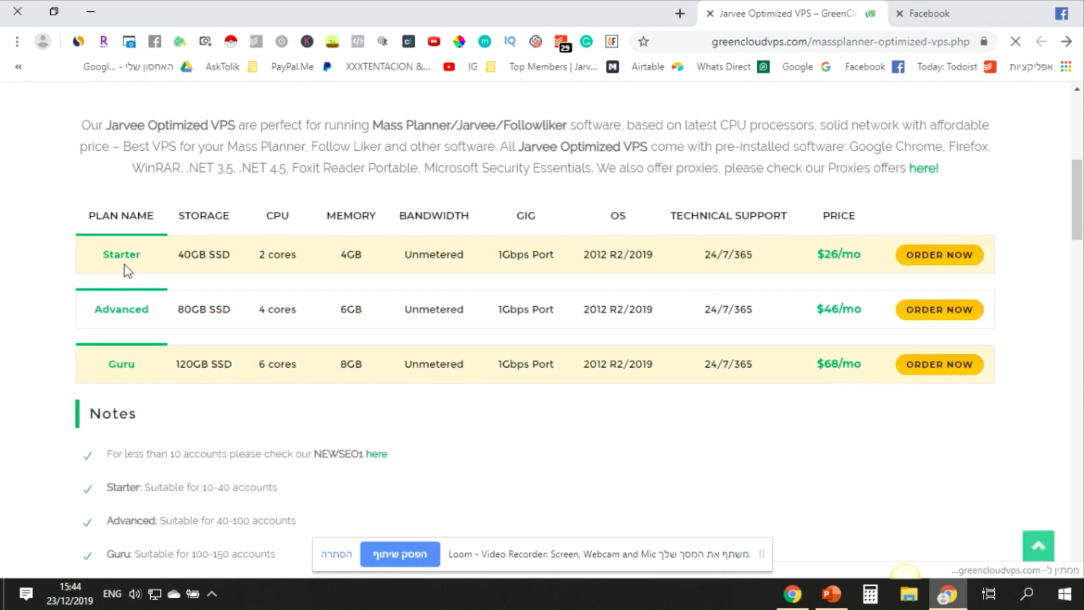
pyautogui.moveTo(125, 255); pyautogui.dragTo(189, 269)
pyautogui.scroll(-4, 189, 271)
pyautogui.moveTo(277, 249); pyautogui.dragTo(148, 261)
pyautogui.click(278, 254)
pyautogui.moveTo(313, 254); pyautogui.dragTo(126, 261)
pyautogui.moveTo(213, 252); pyautogui.dragTo(263, 251)
pyautogui.scroll(1, 268, 247)
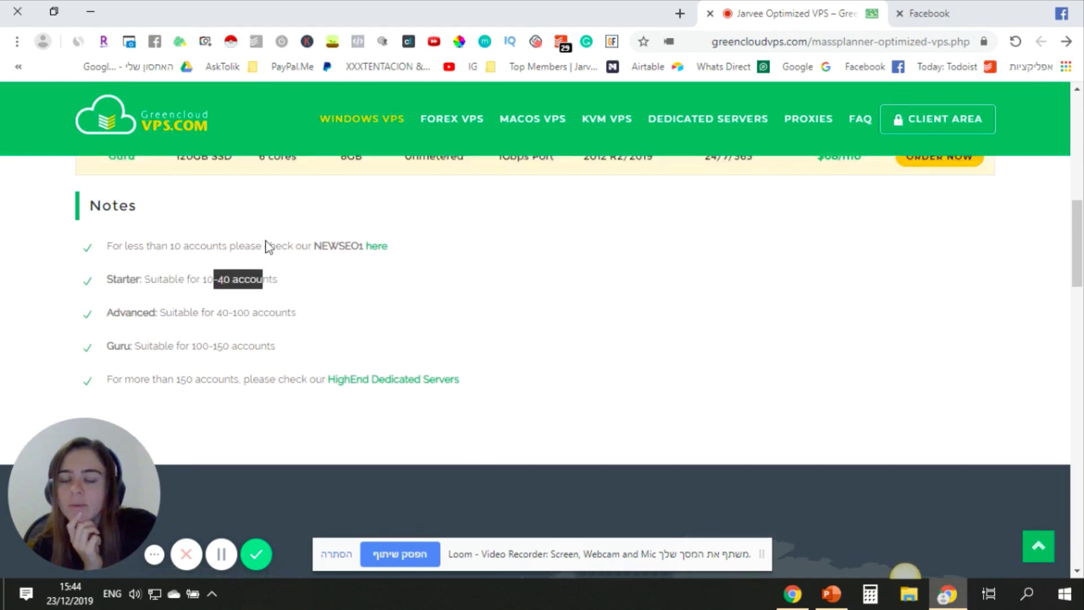
pyautogui.scroll(5, 544, 296)
pyautogui.scroll(-2, 685, 276)
pyautogui.scroll(-2, 826, 253)
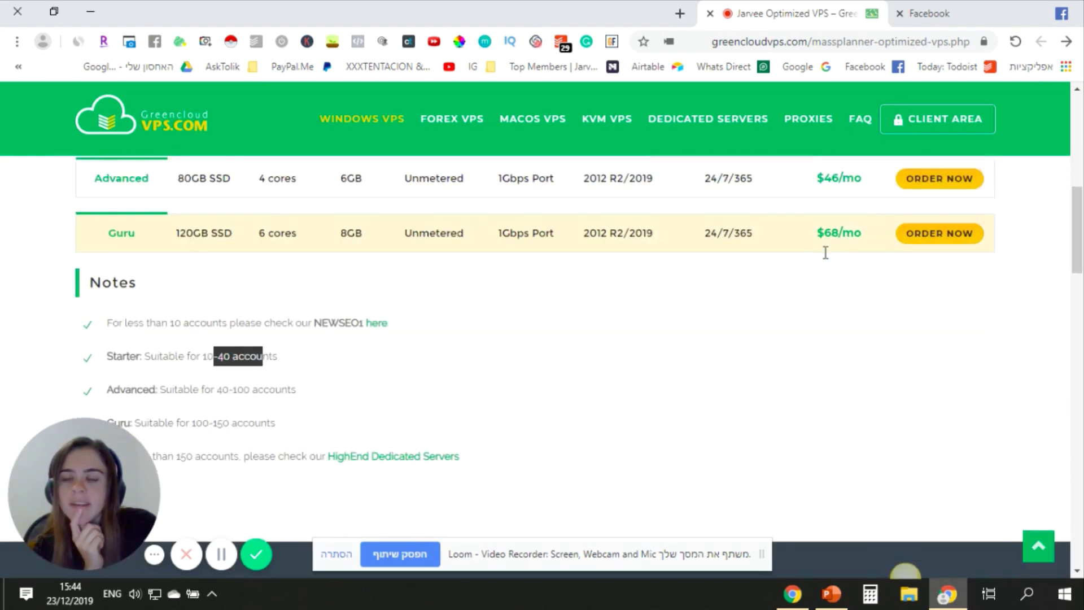
# Highlight the Advanced plan's account range and $46/mo price, then order the Advanced plan
pyautogui.moveTo(233, 366); pyautogui.dragTo(291, 364)
pyautogui.scroll(4, 777, 296)
pyautogui.tripleClick(838, 398)
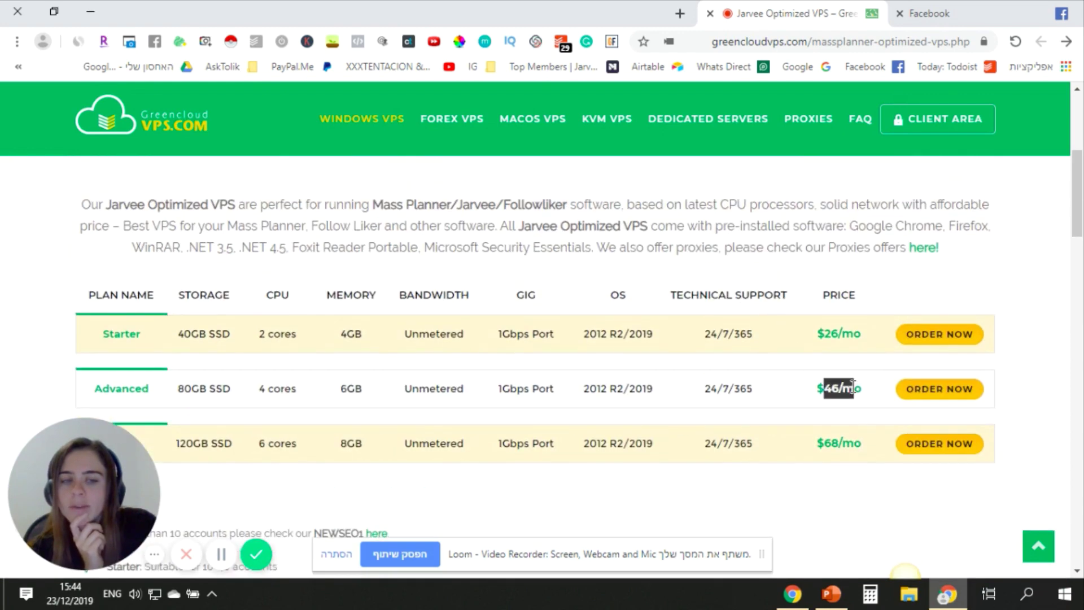
pyautogui.scroll(-4, 704, 389)
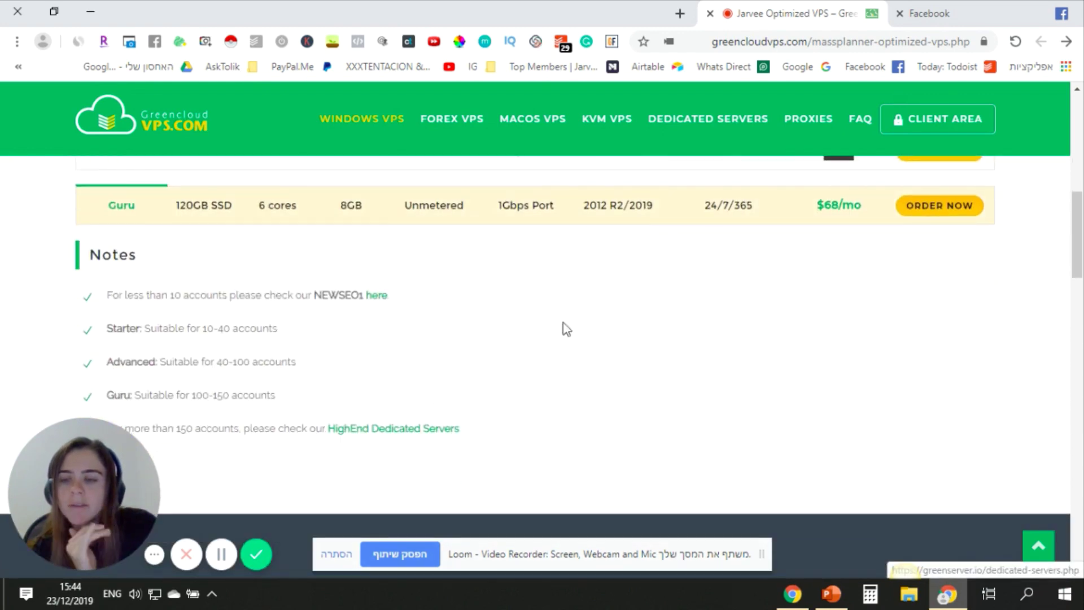
pyautogui.scroll(4, 564, 327)
pyautogui.moveTo(816, 443); pyautogui.dragTo(858, 439)
pyautogui.scroll(-3, 856, 438)
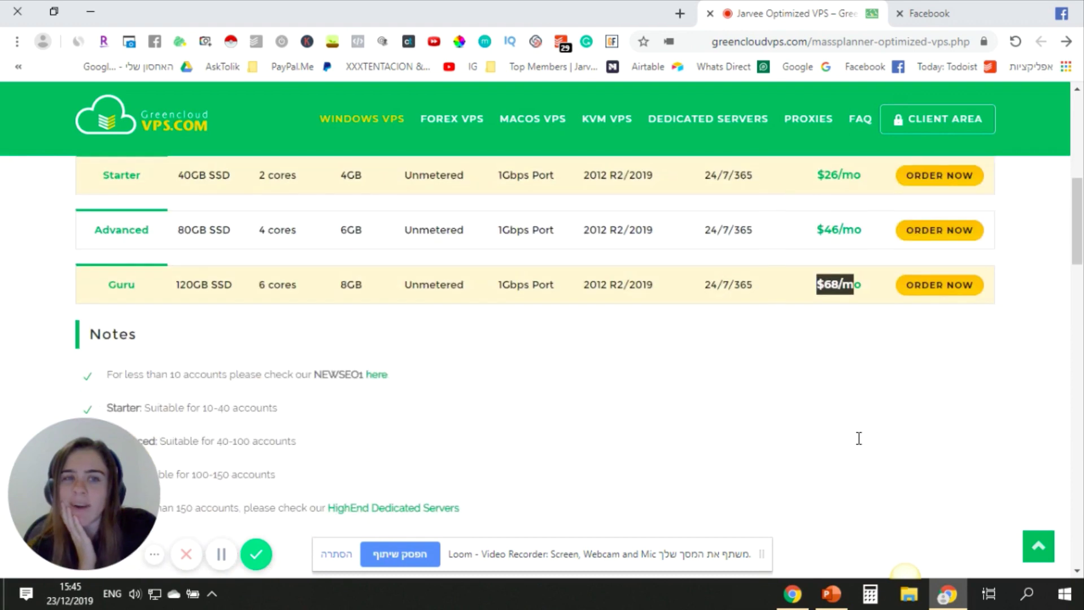
pyautogui.scroll(2, 677, 417)
pyautogui.moveTo(171, 314); pyautogui.dragTo(96, 314)
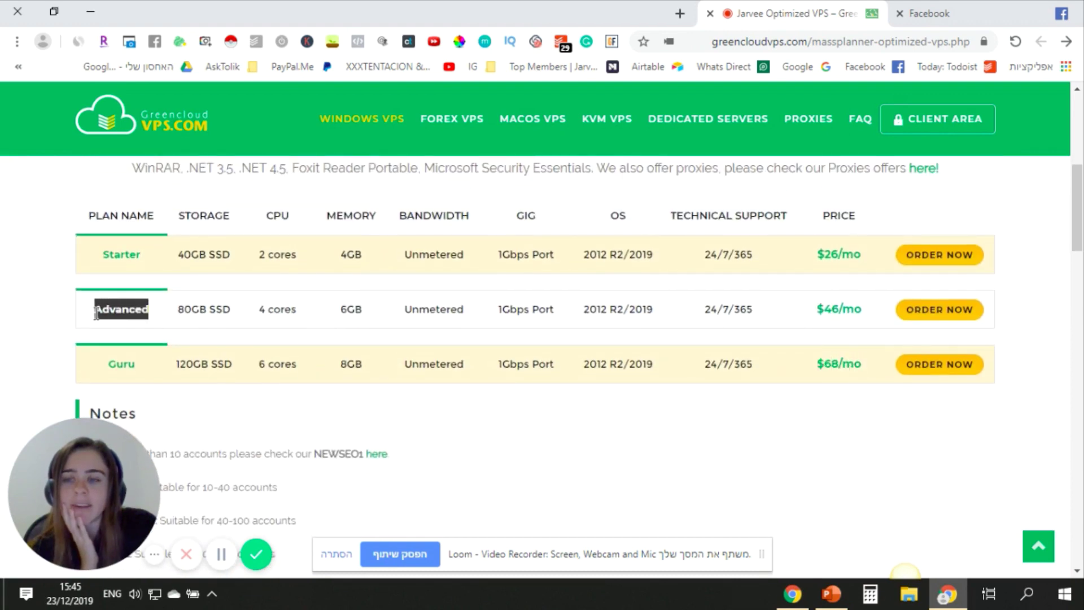
pyautogui.click(118, 262)
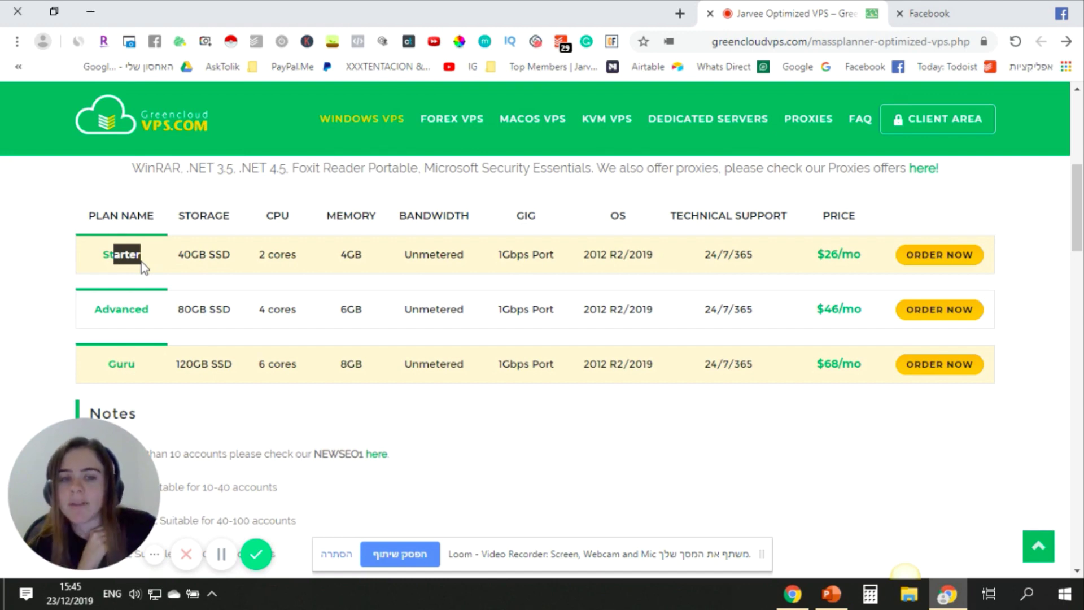
pyautogui.scroll(-5, 438, 279)
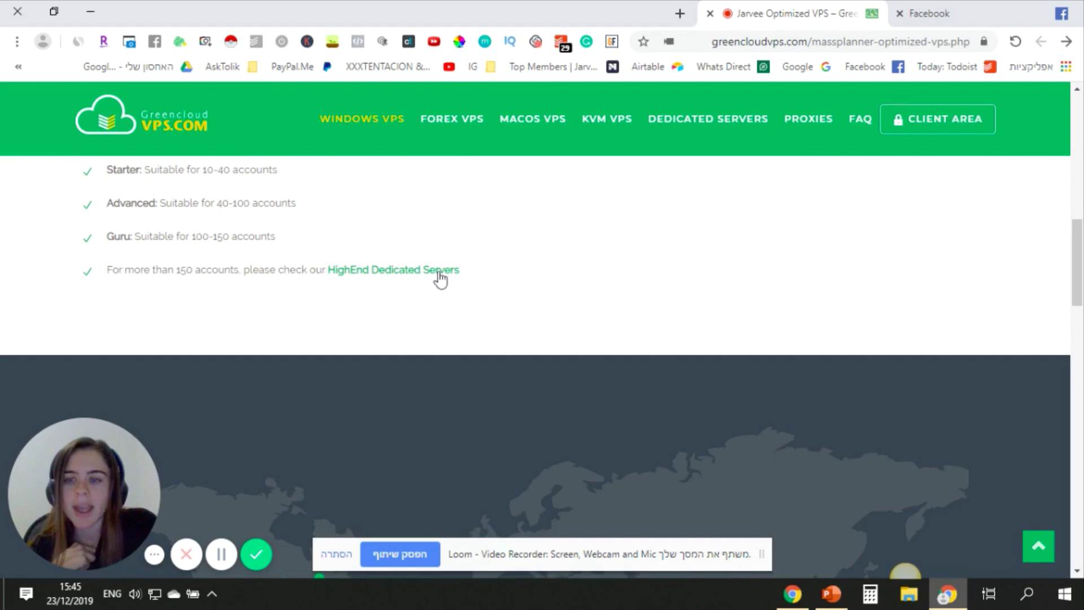
pyautogui.scroll(5, 510, 261)
pyautogui.click(921, 315)
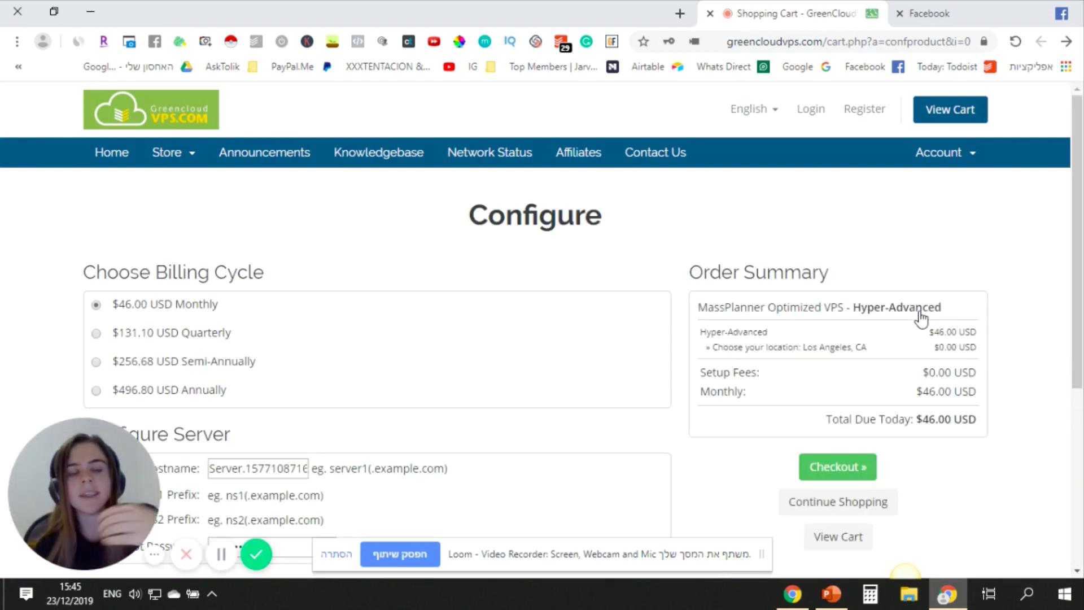
pyautogui.scroll(-3, 622, 276)
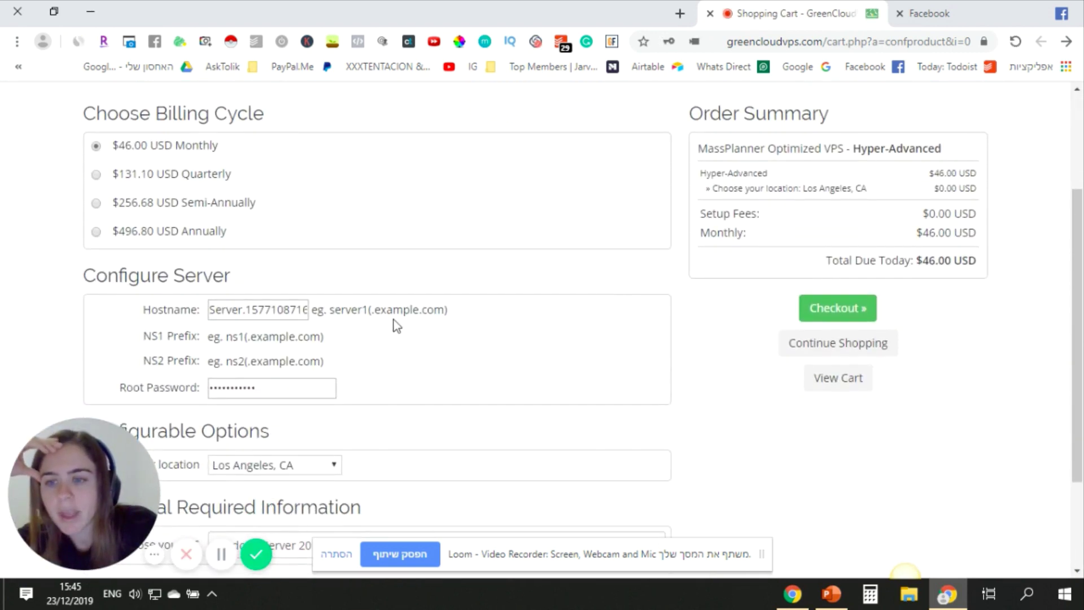
pyautogui.scroll(-3, 394, 319)
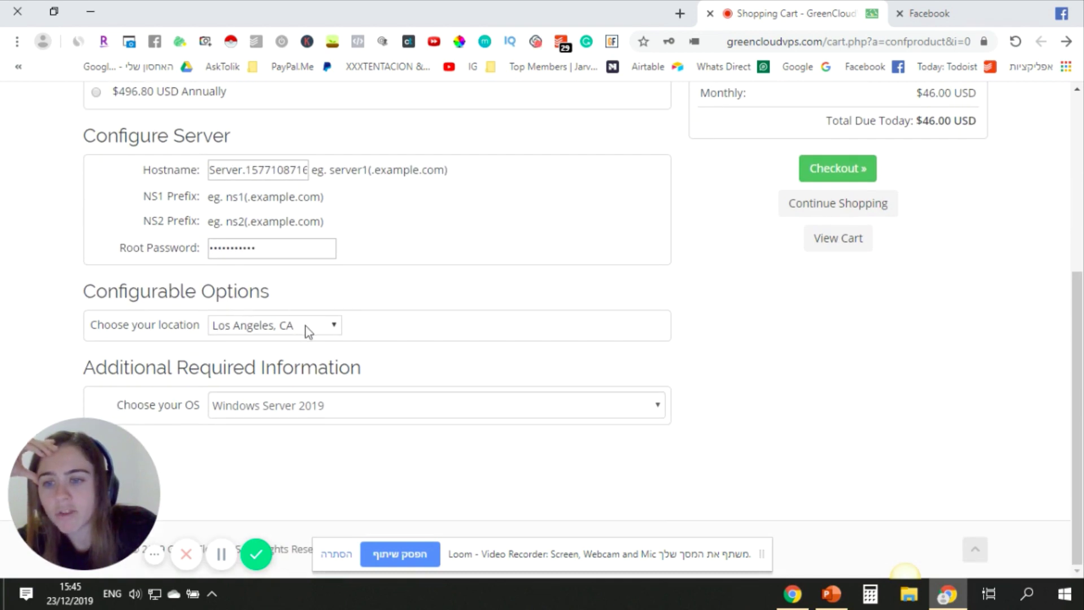
pyautogui.click(306, 326)
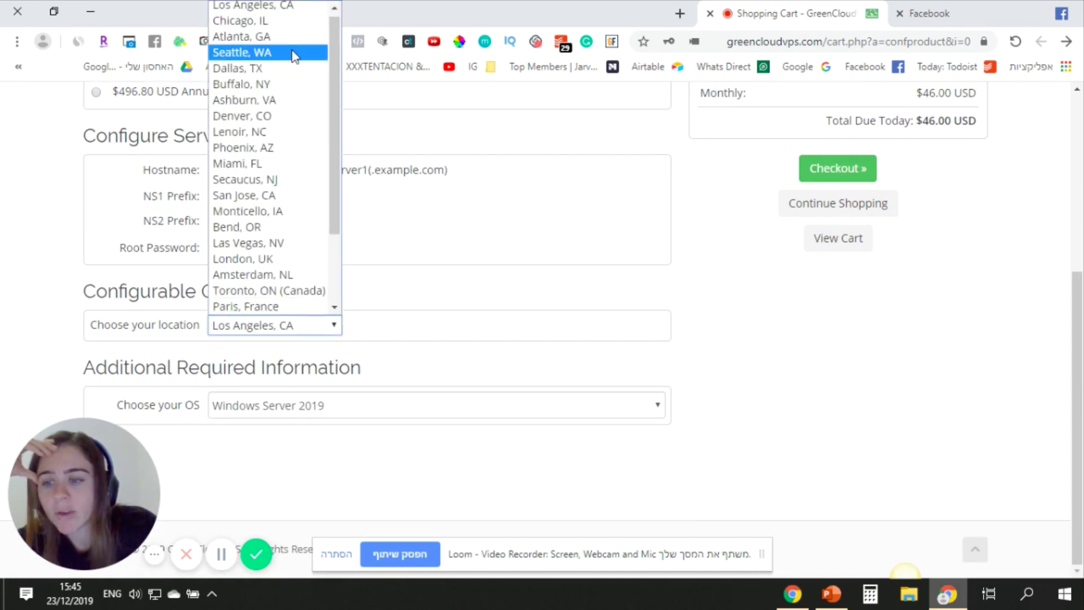
pyautogui.scroll(-2, 290, 65)
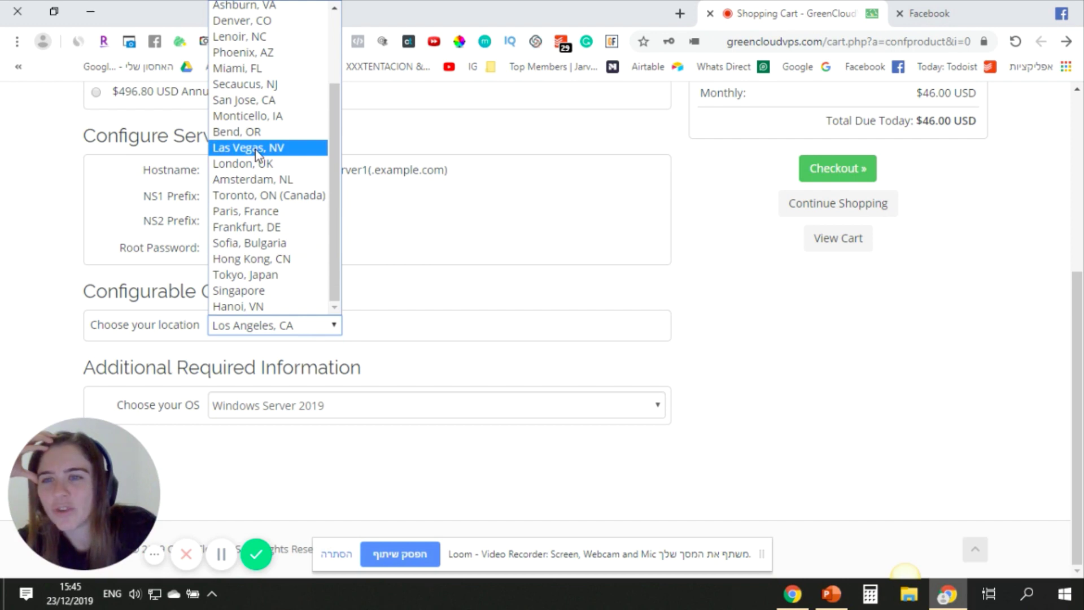
pyautogui.scroll(3, 255, 150)
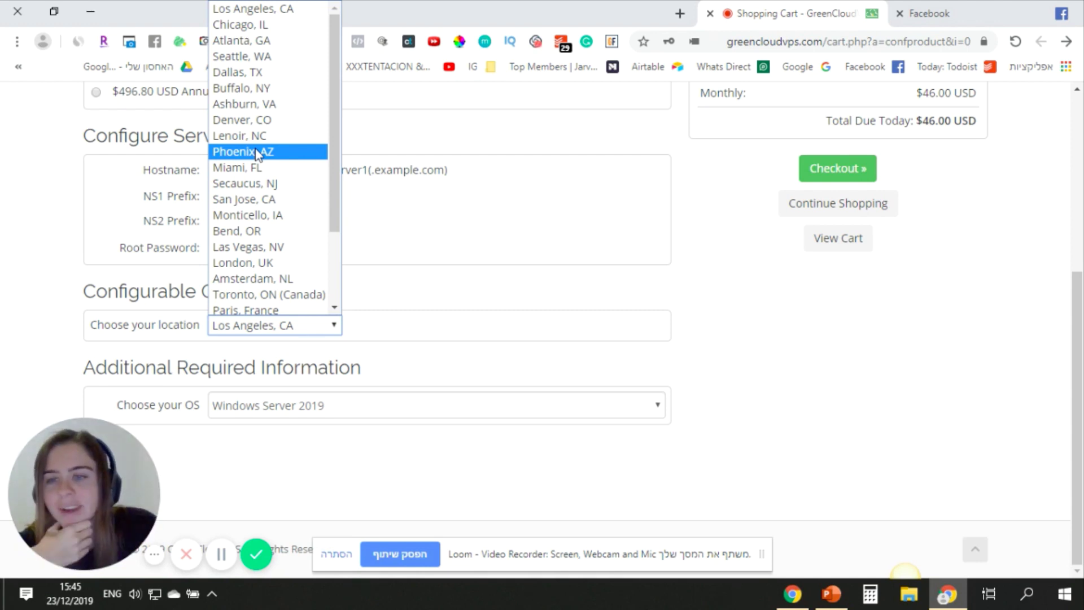
pyautogui.scroll(-2, 256, 153)
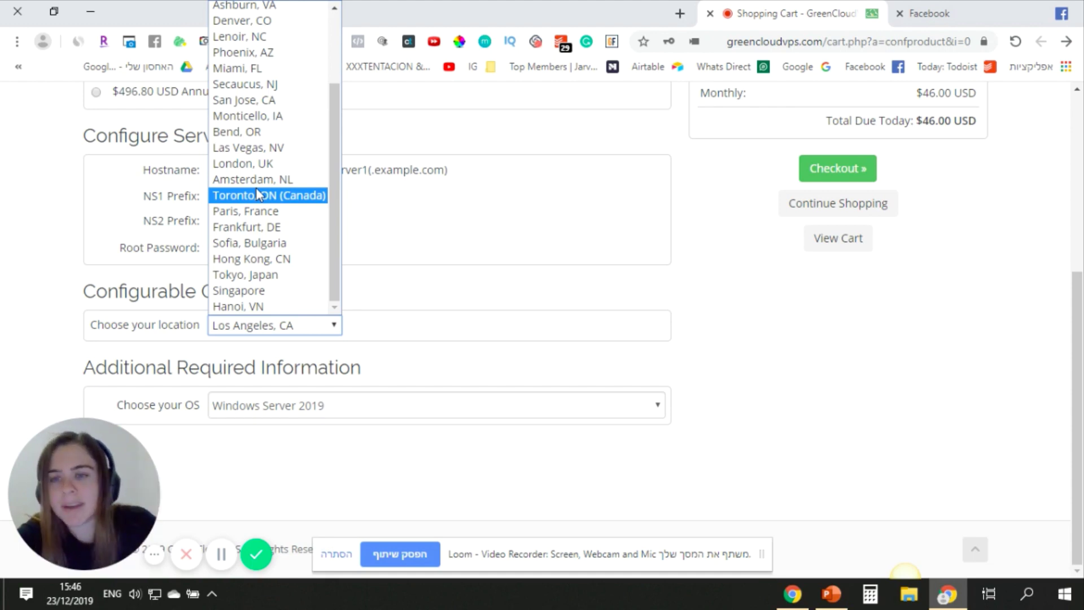
pyautogui.scroll(2, 256, 190)
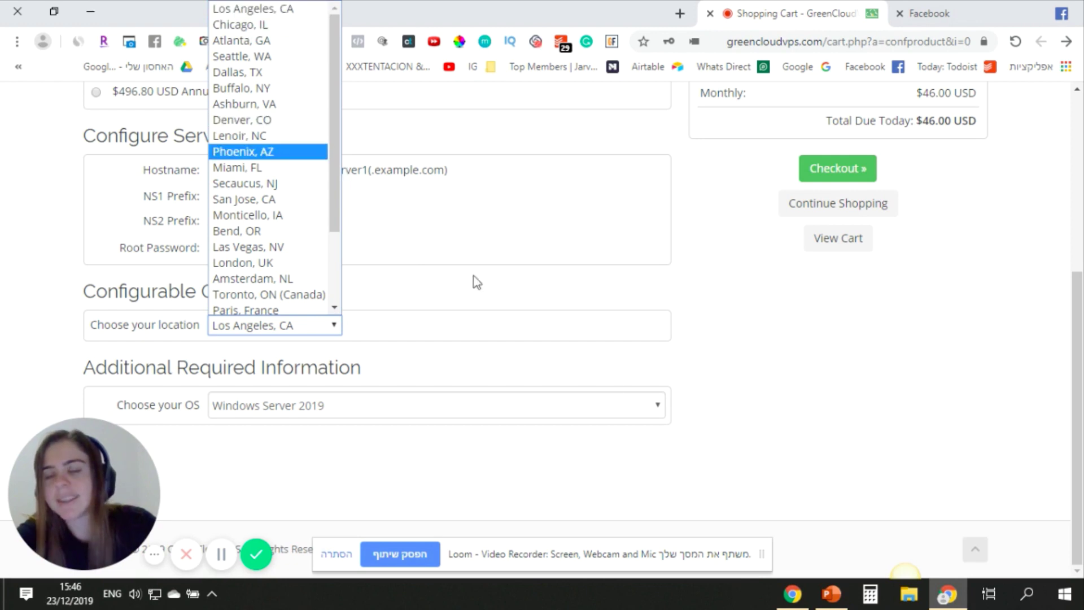
pyautogui.scroll(-1, 245, 309)
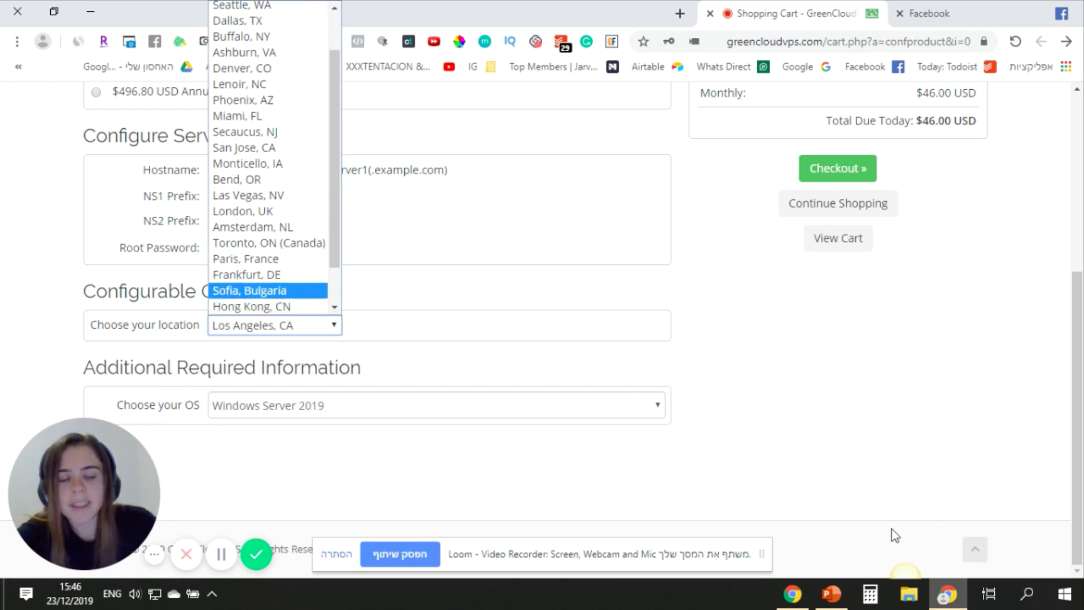
pyautogui.scroll(3, 788, 361)
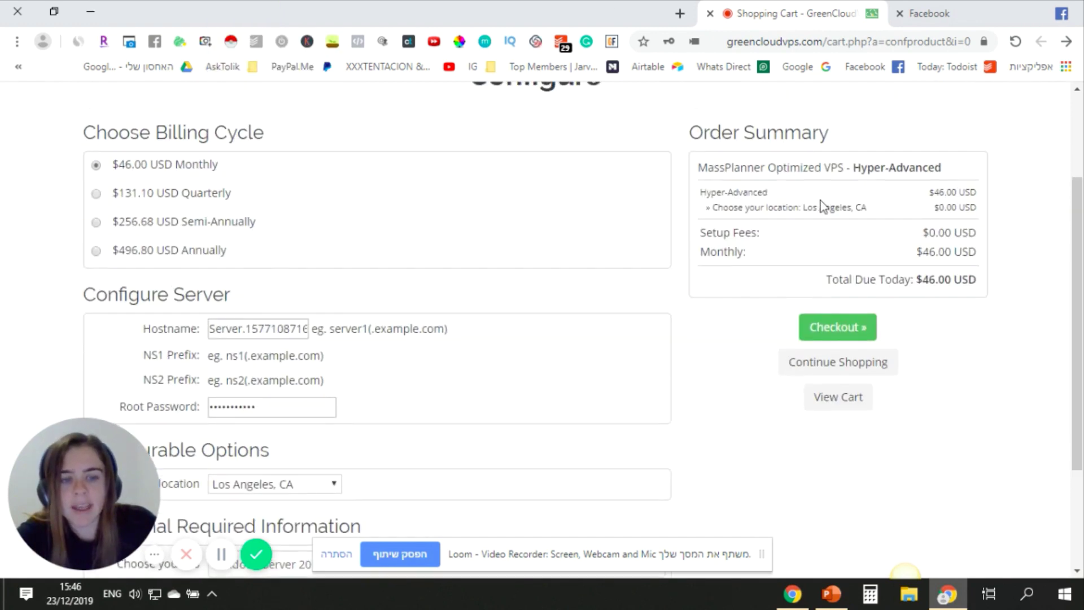
# Proceed from the cart to the Review & Checkout page
pyautogui.scroll(-3, 819, 333)
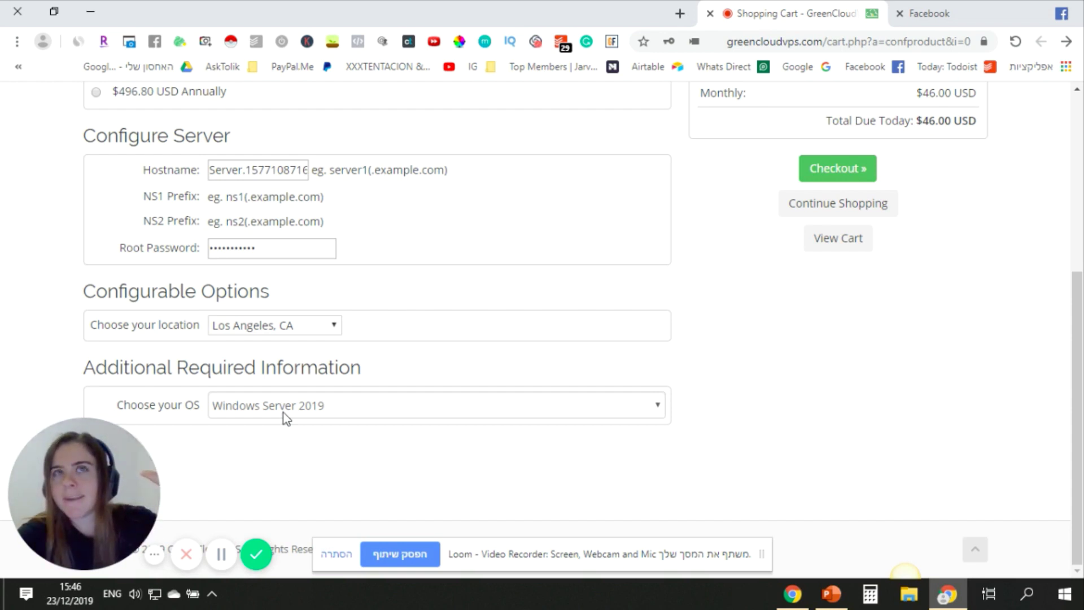
pyautogui.scroll(3, 284, 412)
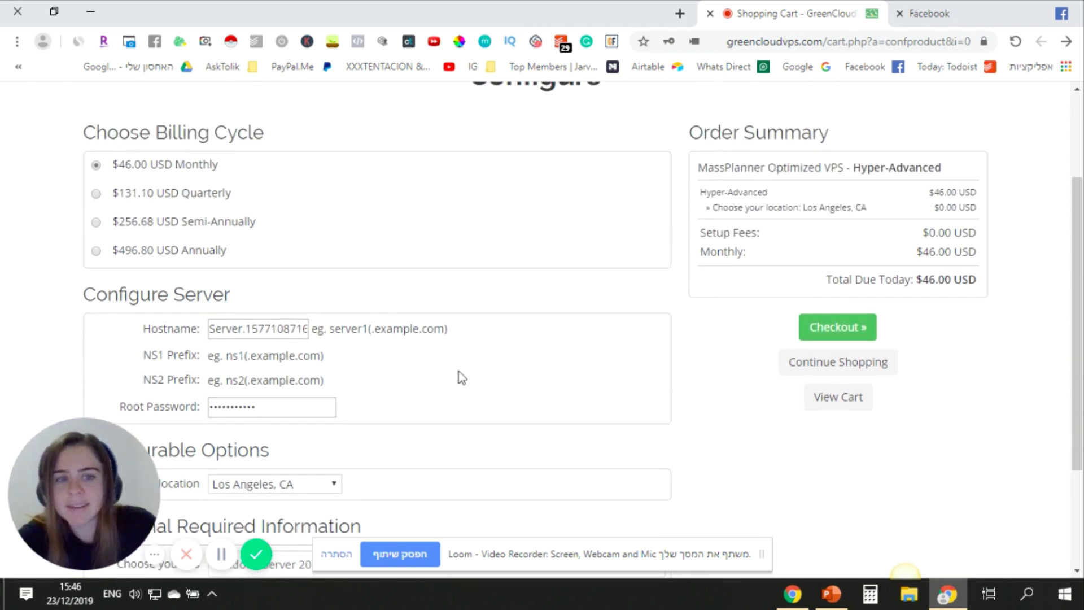
pyautogui.click(862, 333)
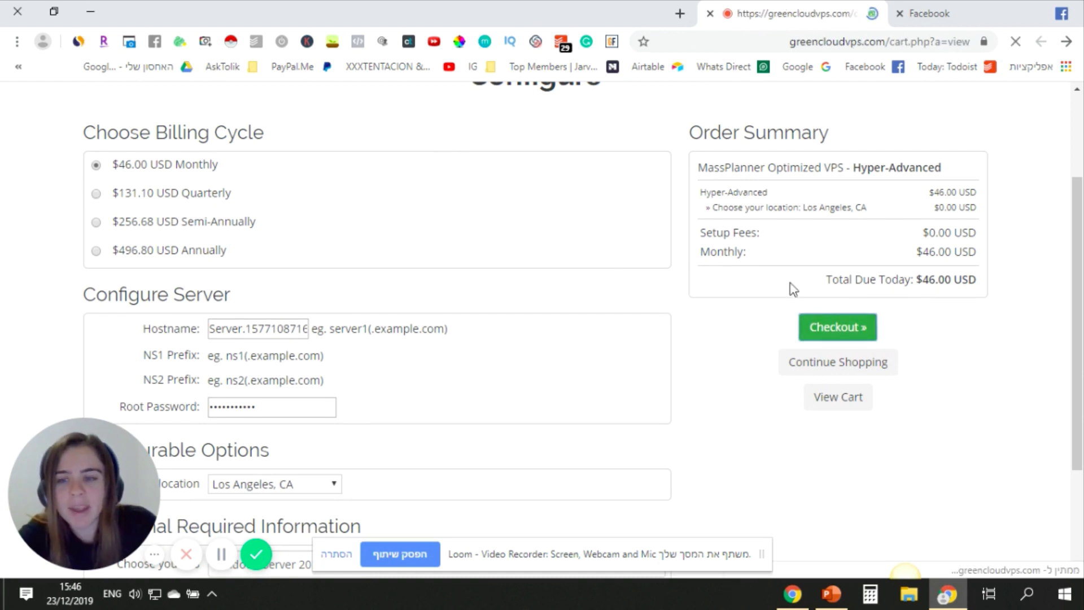
# Enter the promotional code WHT and validate it
pyautogui.scroll(-4, 381, 326)
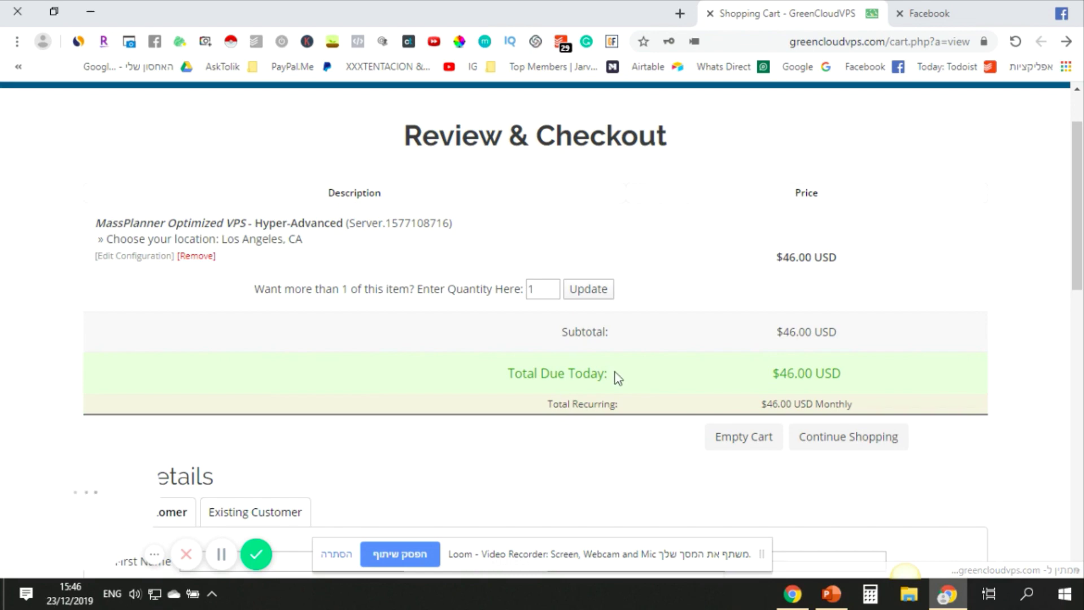
pyautogui.scroll(3, 522, 198)
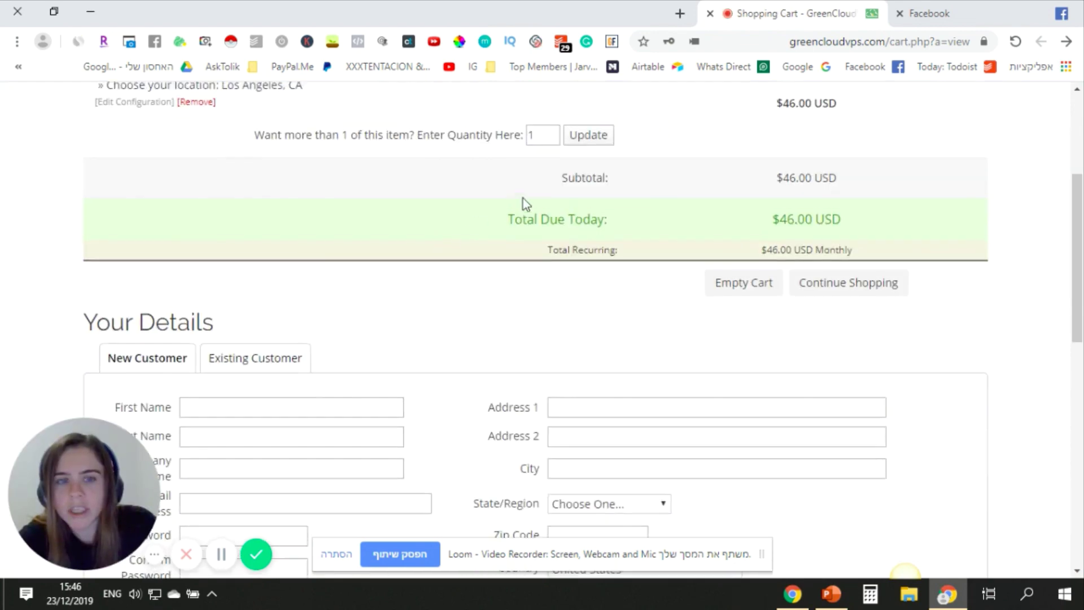
pyautogui.scroll(-12, 513, 219)
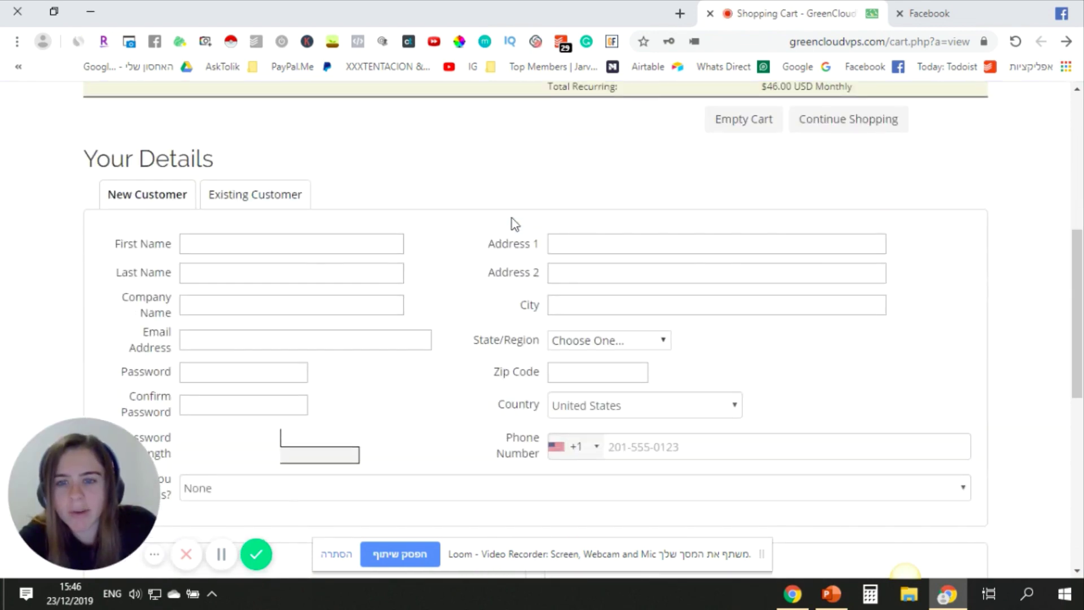
pyautogui.click(256, 303)
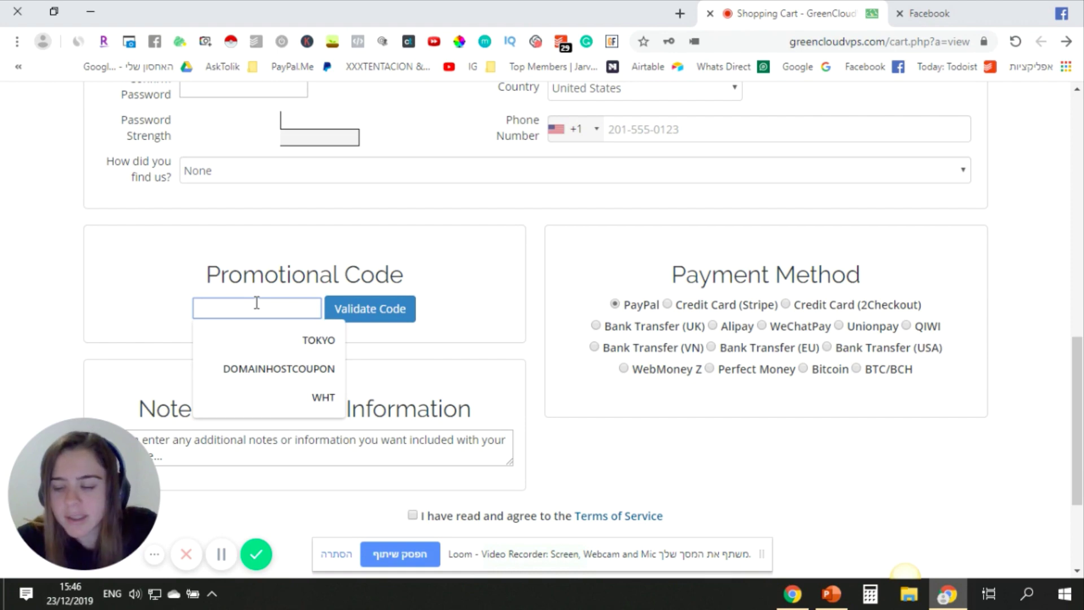
pyautogui.write('WHT')
pyautogui.click(388, 321)
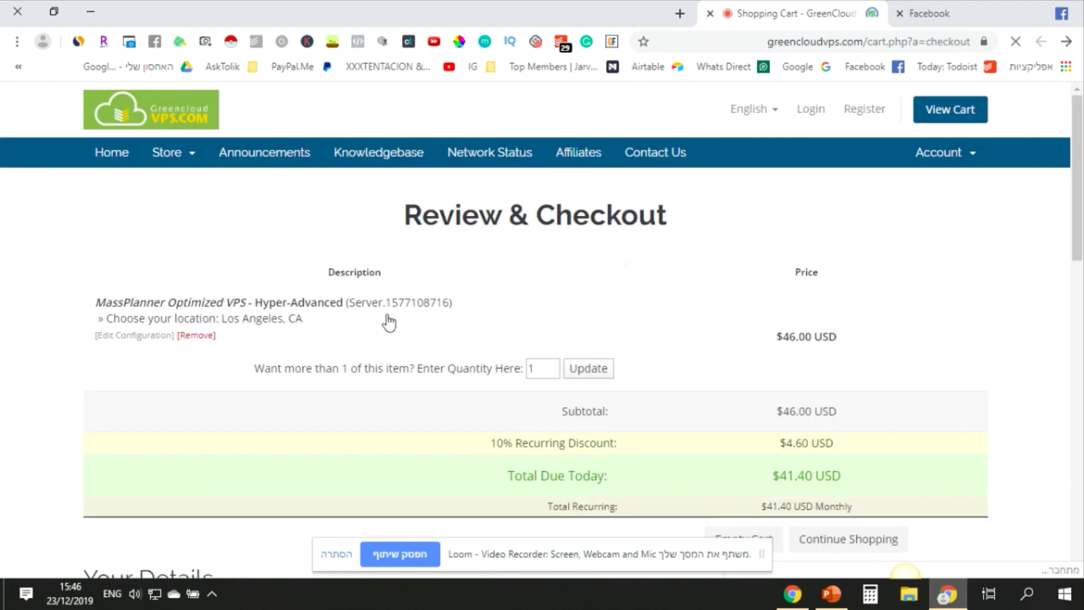
# Check the $41.40 discounted total and cancel a Windows search for 'REMOTE ACCESS'
pyautogui.scroll(-5, 388, 322)
pyautogui.scroll(1, 820, 254)
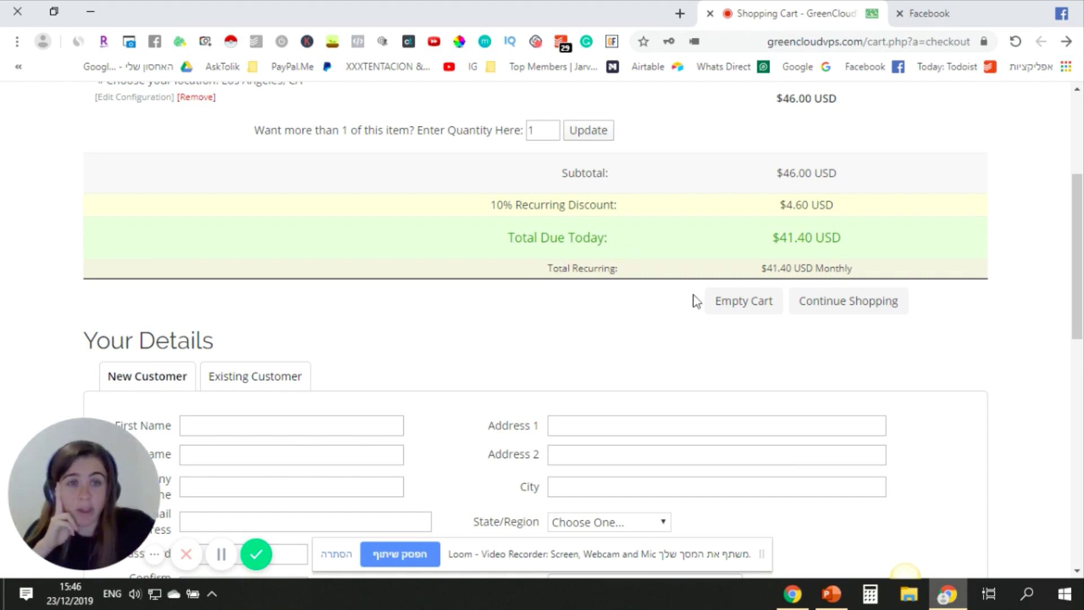
pyautogui.click(1025, 593)
pyautogui.write('REMOTE ACCESS')
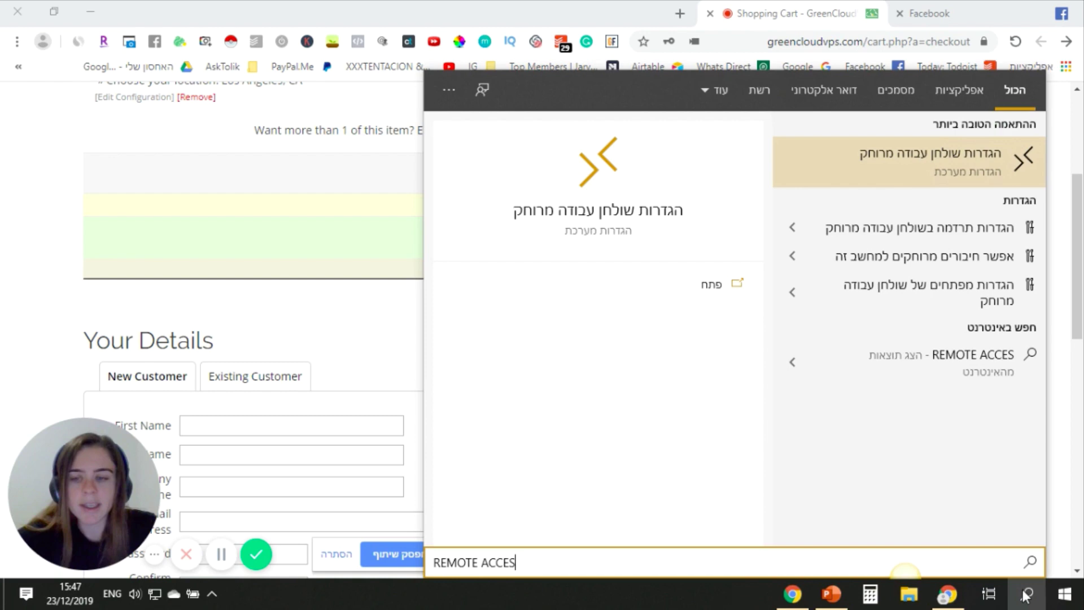
pyautogui.press('BackSpace')
pyautogui.press('BackSpace')
pyautogui.press('BackSpace')
pyautogui.press('BackSpace')
pyautogui.press('BackSpace')
pyautogui.press('BackSpace')
pyautogui.press('BackSpace')
pyautogui.press('BackSpace')
pyautogui.press('BackSpace')
pyautogui.press('BackSpace')
pyautogui.press('BackSpace')
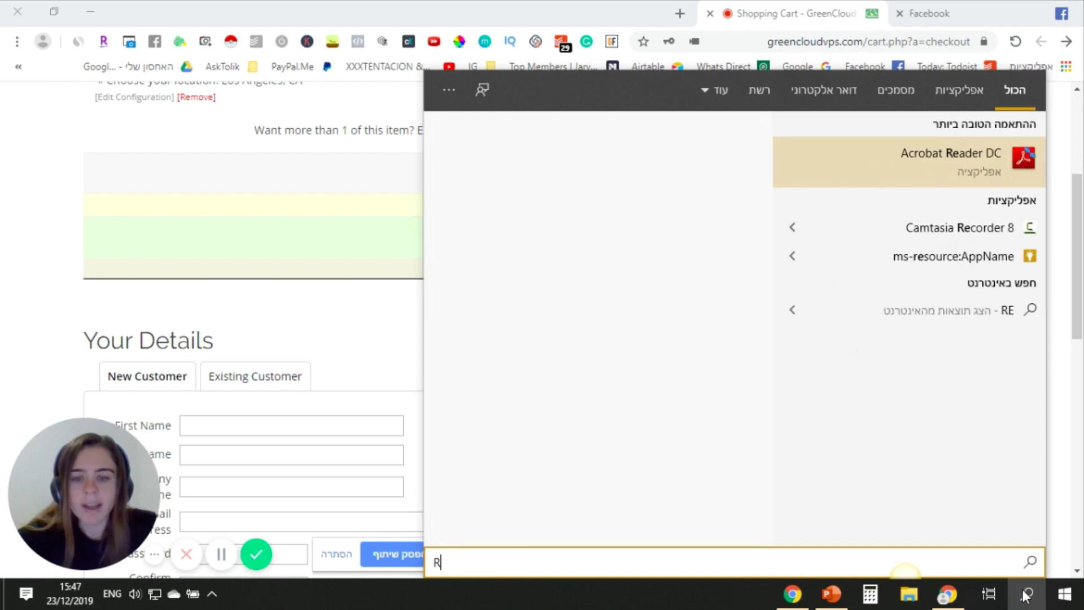
pyautogui.press('BackSpace')
# Bring the deck forward, review pricing slide 7 and its 46$ price, and land on slide 8
pyautogui.click(831, 593)
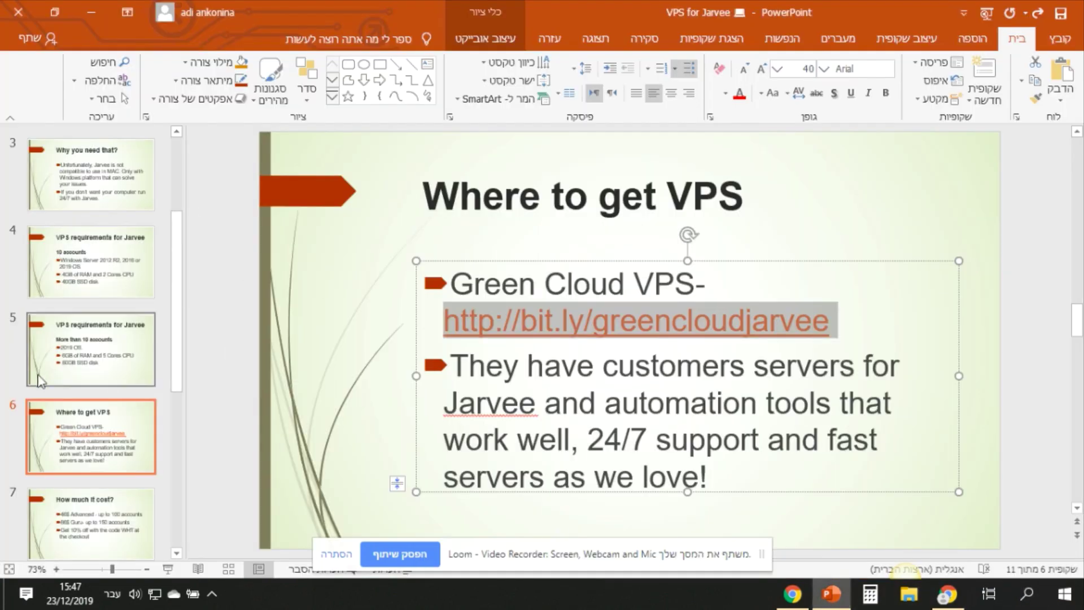
pyautogui.click(434, 393)
pyautogui.click(107, 519)
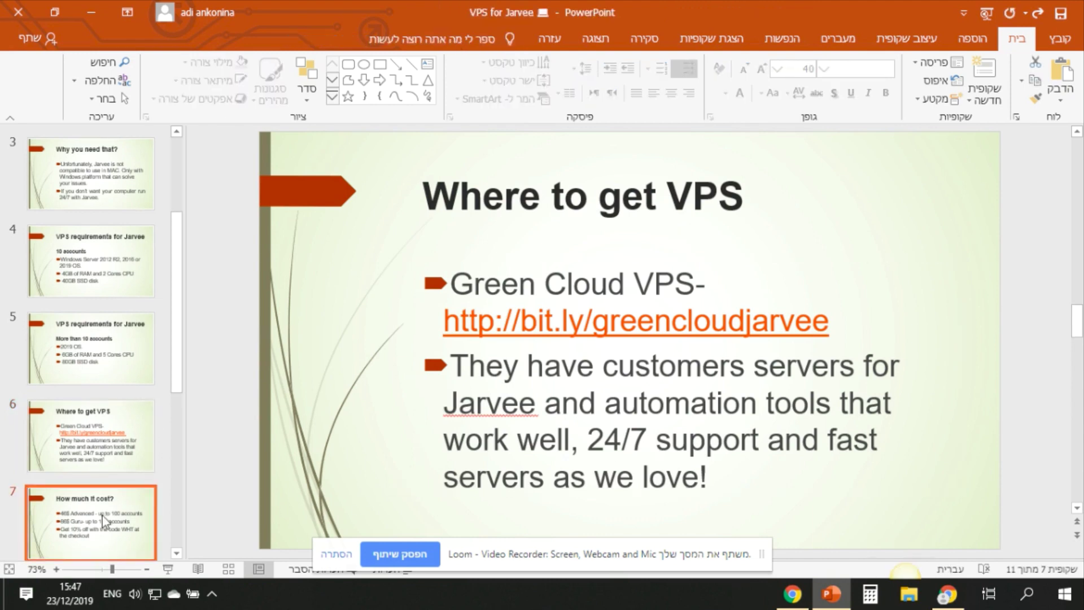
pyautogui.press('Down')
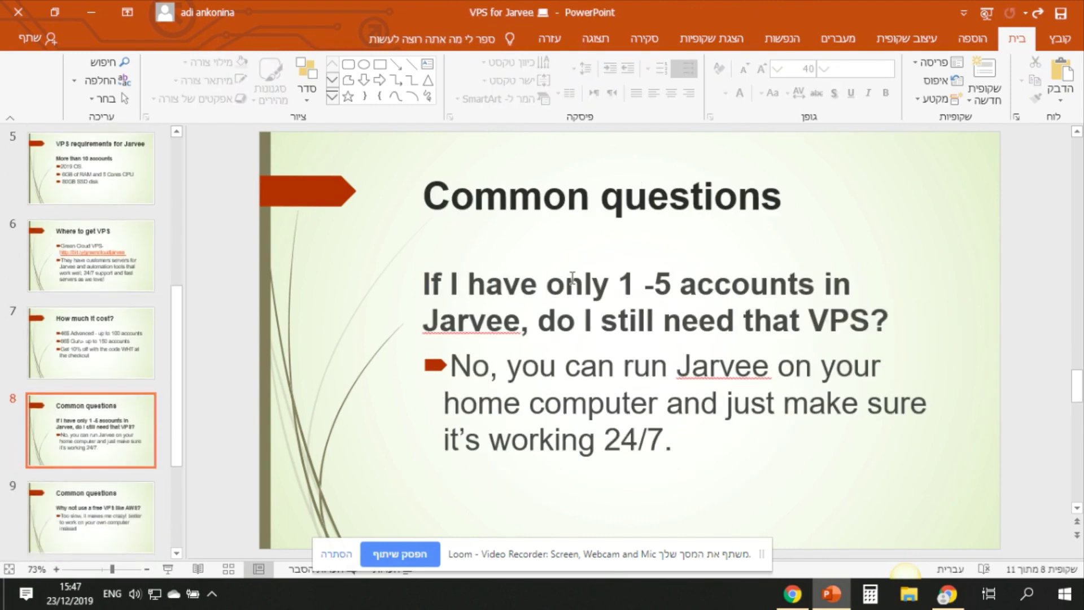
pyautogui.click(549, 295)
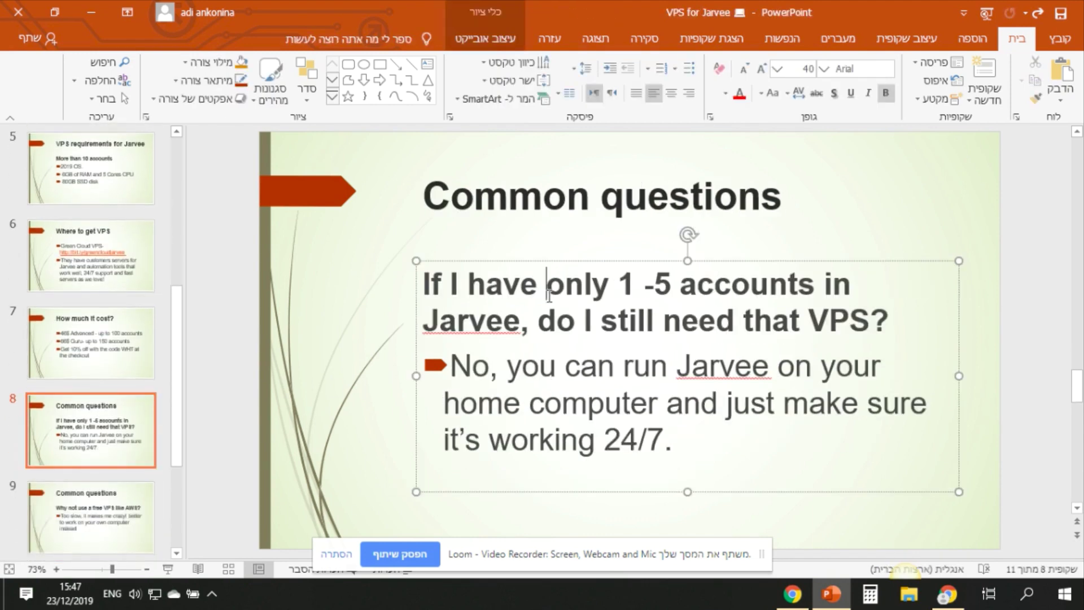
pyautogui.click(106, 345)
pyautogui.scroll(-1, 130, 395)
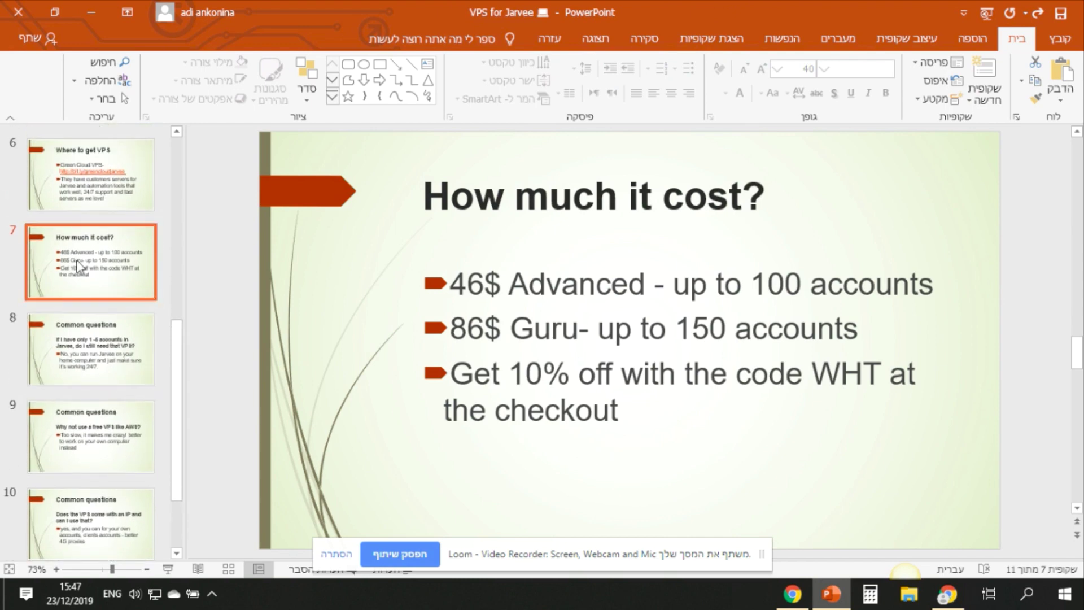
pyautogui.click(597, 329)
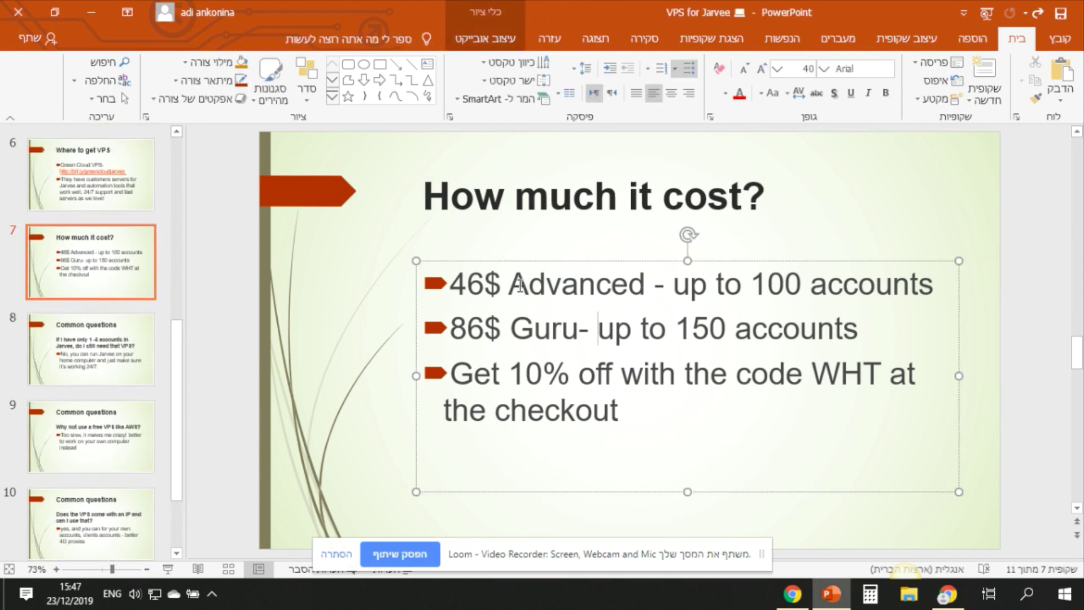
pyautogui.moveTo(509, 285); pyautogui.dragTo(449, 285)
pyautogui.click(465, 289)
pyautogui.click(116, 352)
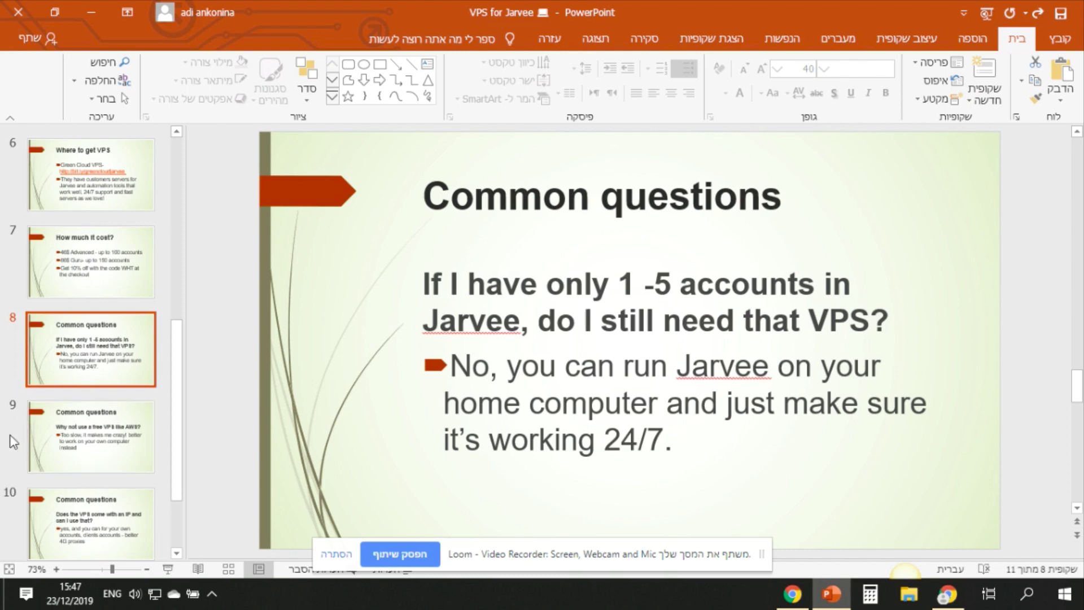
# On slide 9, highlight the question about using a free VPS like AWS
pyautogui.click(45, 441)
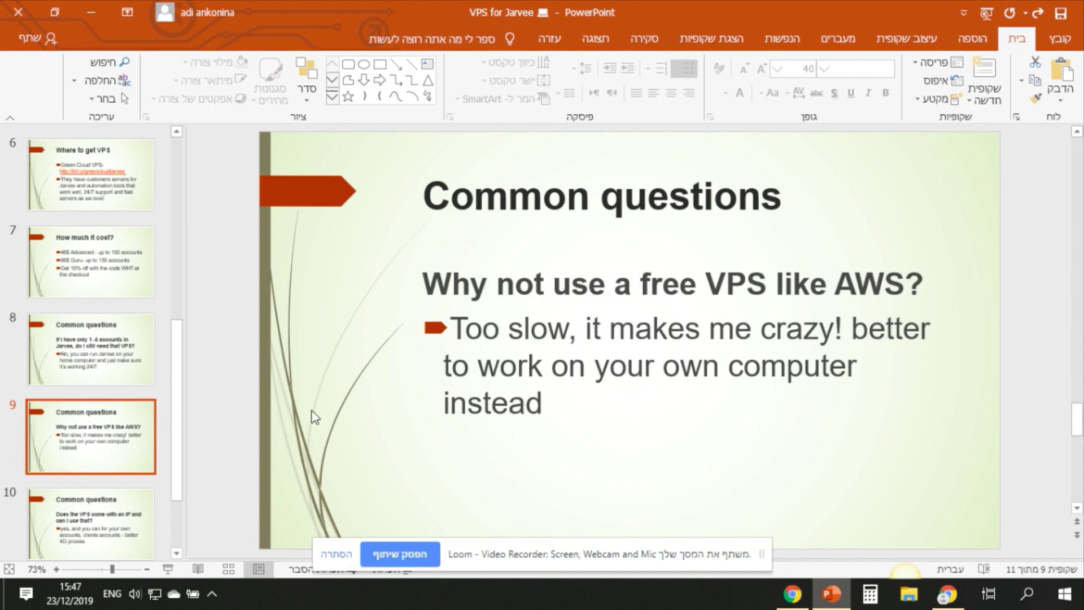
pyautogui.click(585, 339)
pyautogui.moveTo(553, 284); pyautogui.dragTo(864, 286)
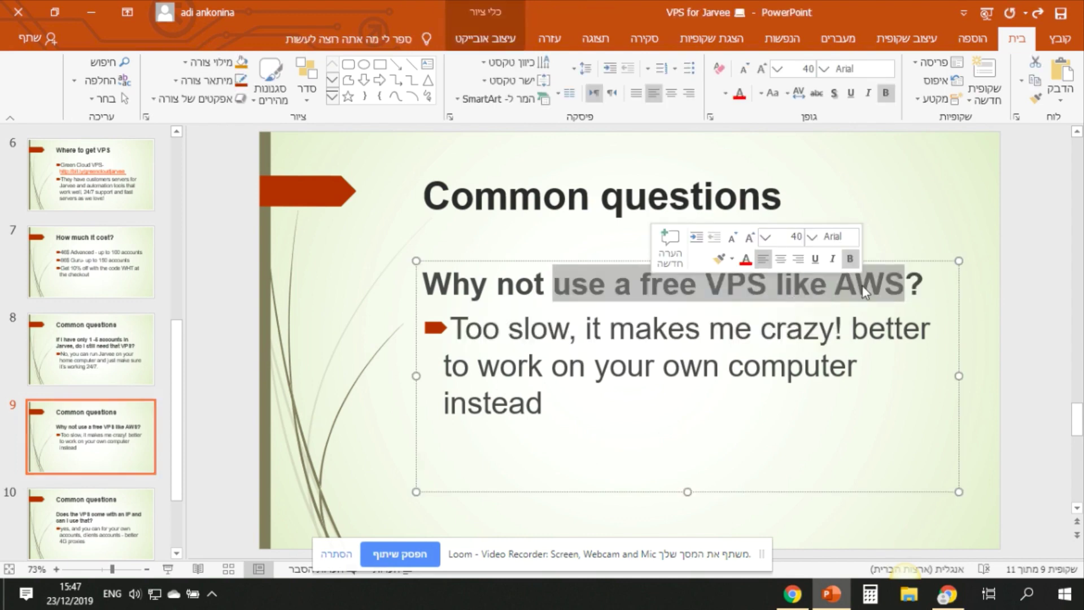
pyautogui.click(722, 393)
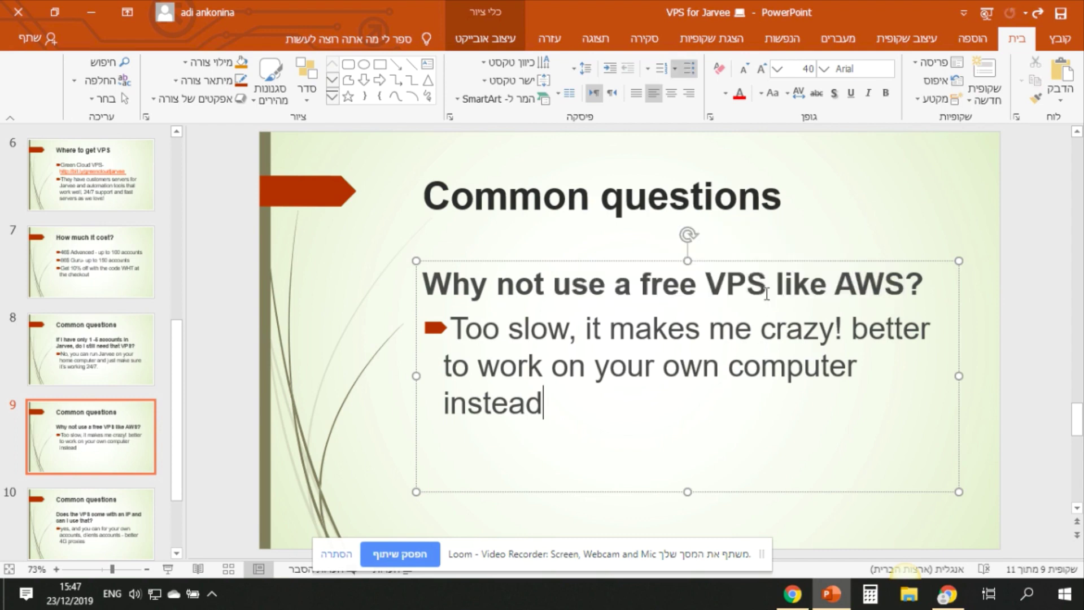
pyautogui.moveTo(771, 287); pyautogui.dragTo(929, 285)
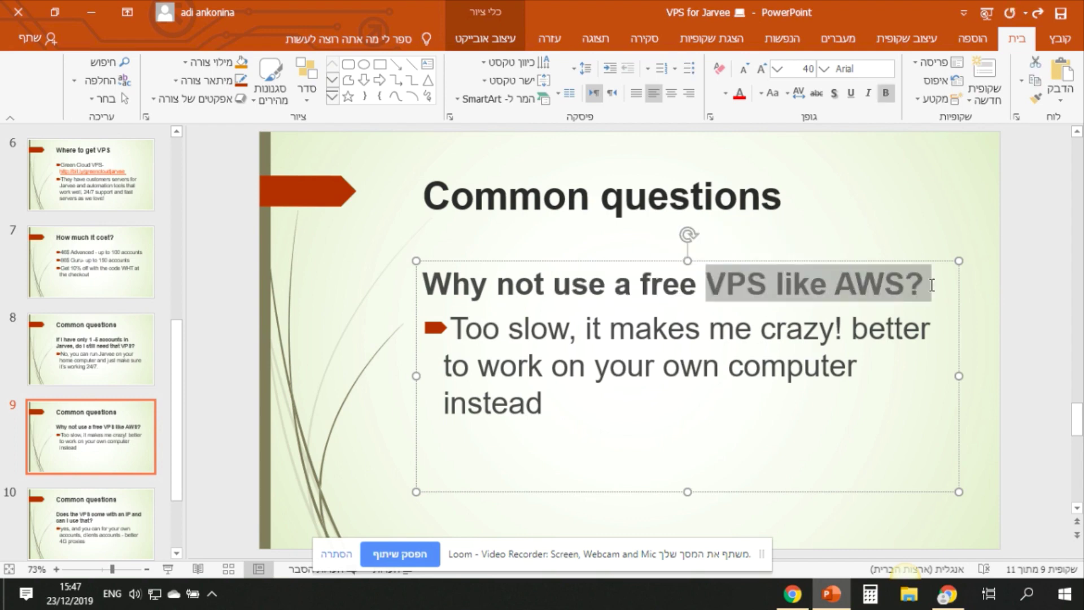
# Show slide 10 and highlight parts of its IP question and answer
pyautogui.click(122, 511)
pyautogui.click(721, 312)
pyautogui.moveTo(723, 285); pyautogui.dragTo(828, 313)
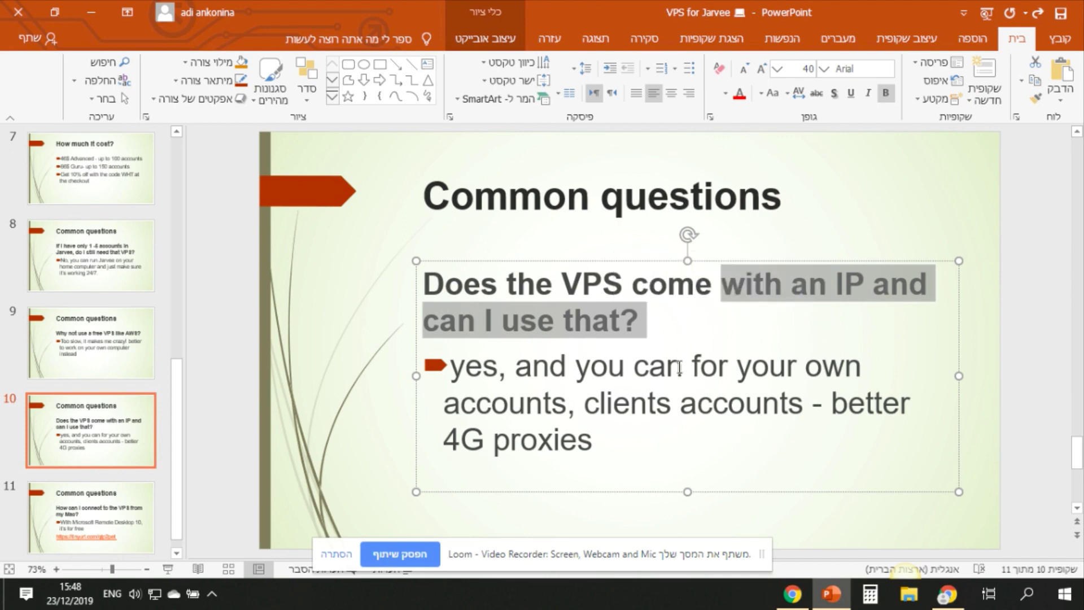
pyautogui.moveTo(680, 368); pyautogui.dragTo(681, 404)
pyautogui.click(681, 404)
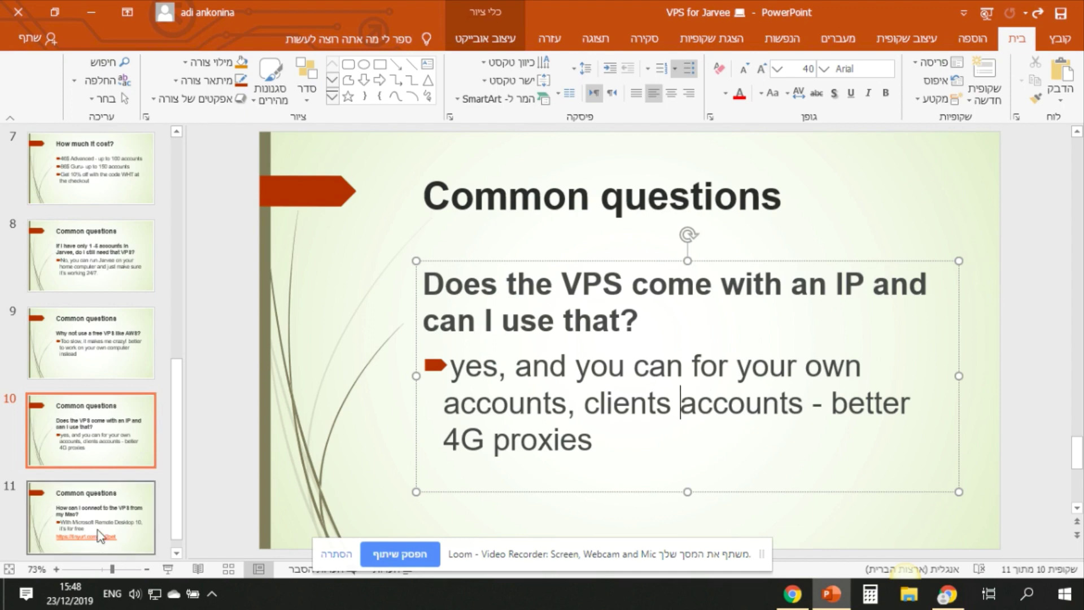
# Show slide 11 about connecting from a Mac and select its tinyurl link line
pyautogui.click(140, 500)
pyautogui.click(706, 282)
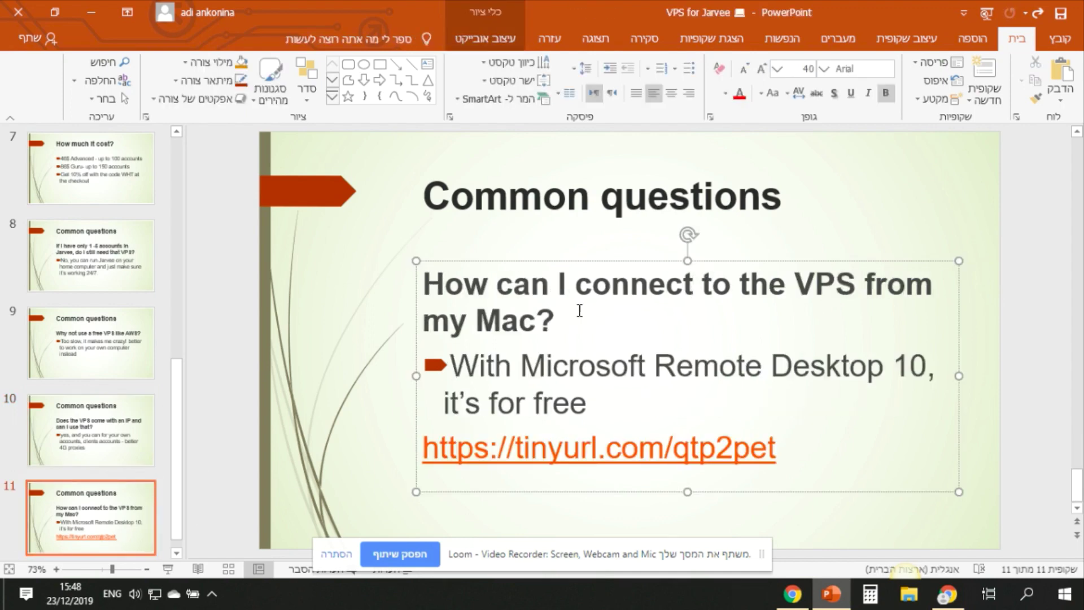
pyautogui.moveTo(529, 286); pyautogui.dragTo(748, 346)
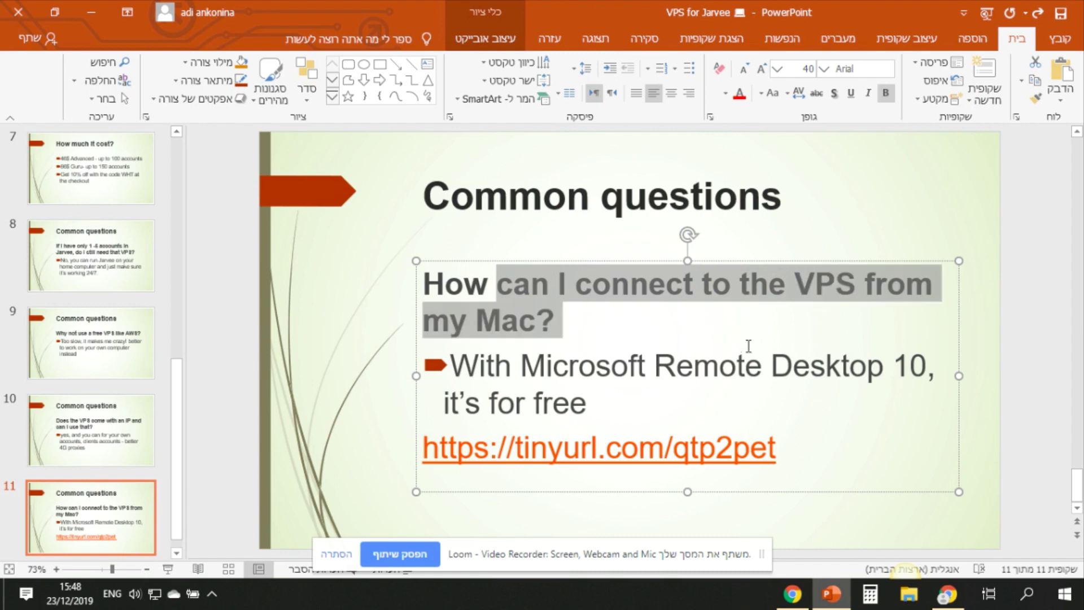
pyautogui.click(720, 364)
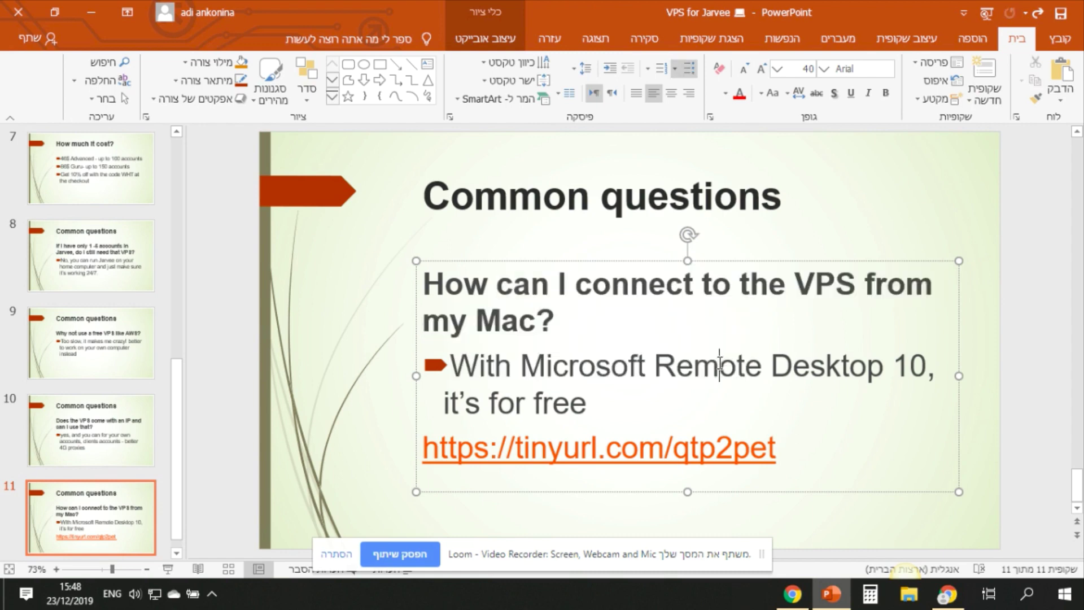
pyautogui.click(622, 444)
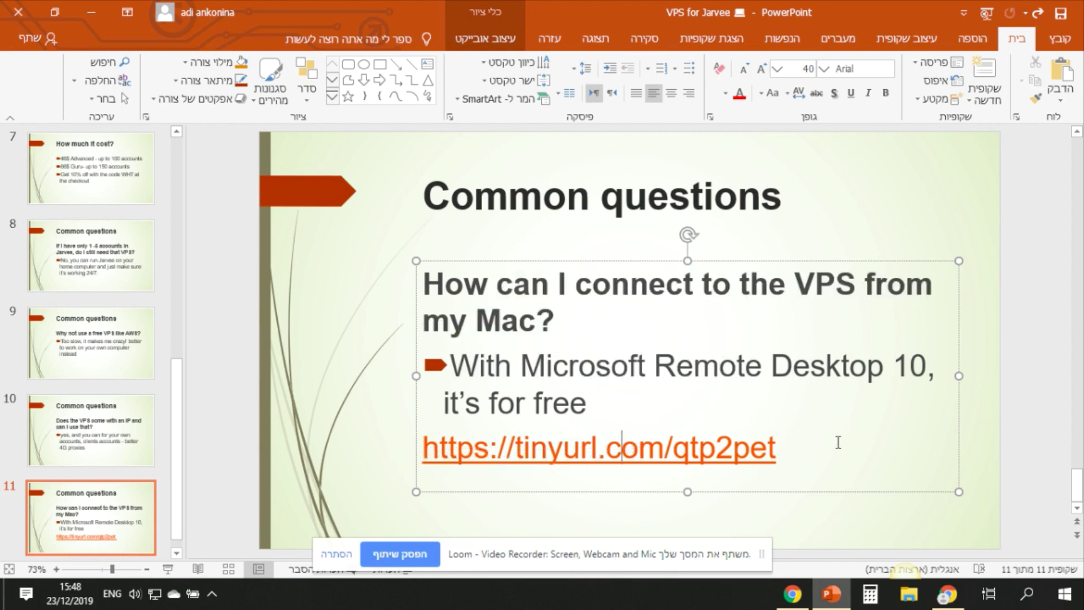
pyautogui.moveTo(835, 446); pyautogui.dragTo(460, 469)
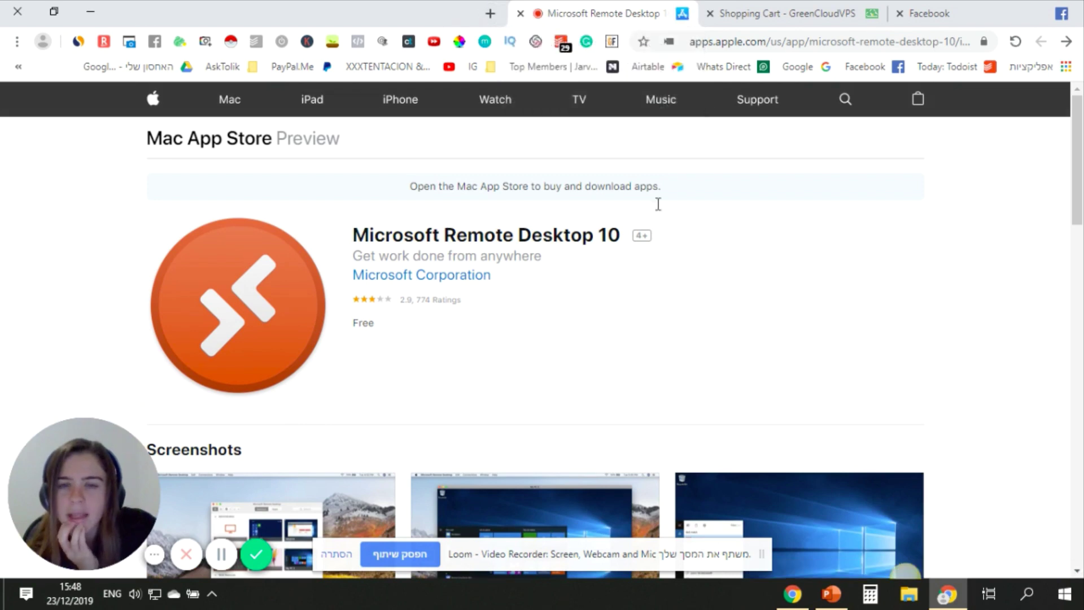
# Scroll through the Microsoft Remote Desktop 10 screenshots and back up to the header
pyautogui.scroll(-5, 654, 215)
pyautogui.scroll(-4, 651, 225)
pyautogui.scroll(8, 651, 225)
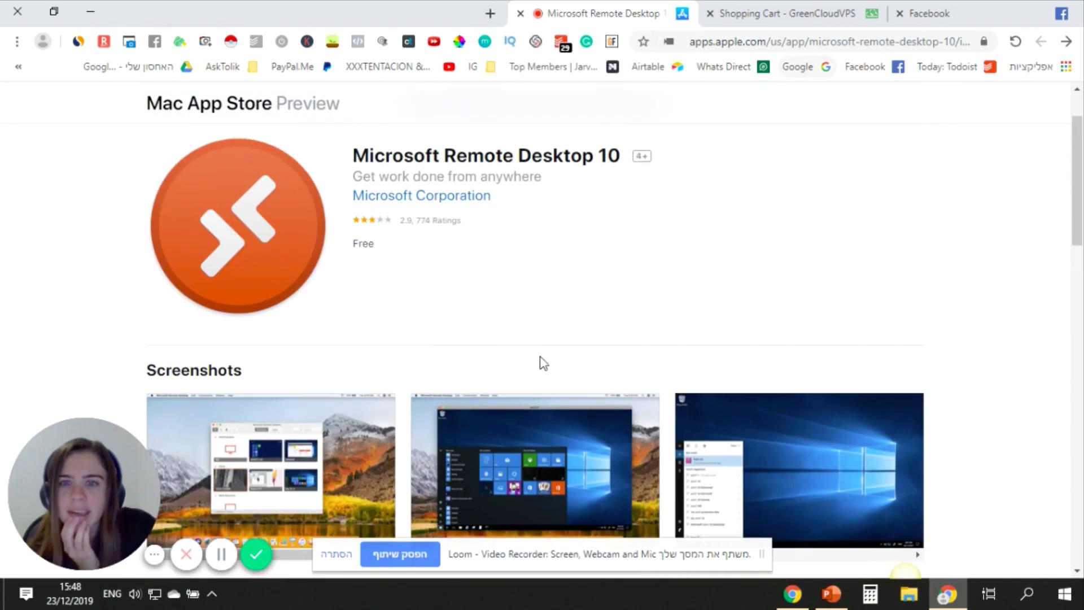
# On Facebook, search 'jarvee' and open the Jarvee Instagram Automation group
pyautogui.click(941, 12)
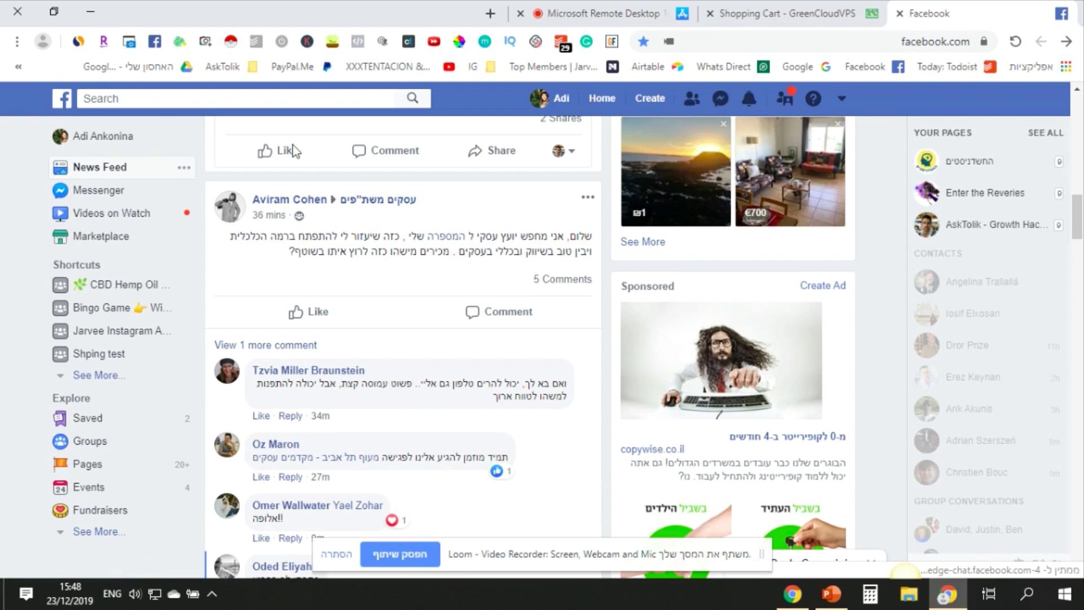
pyautogui.click(189, 101)
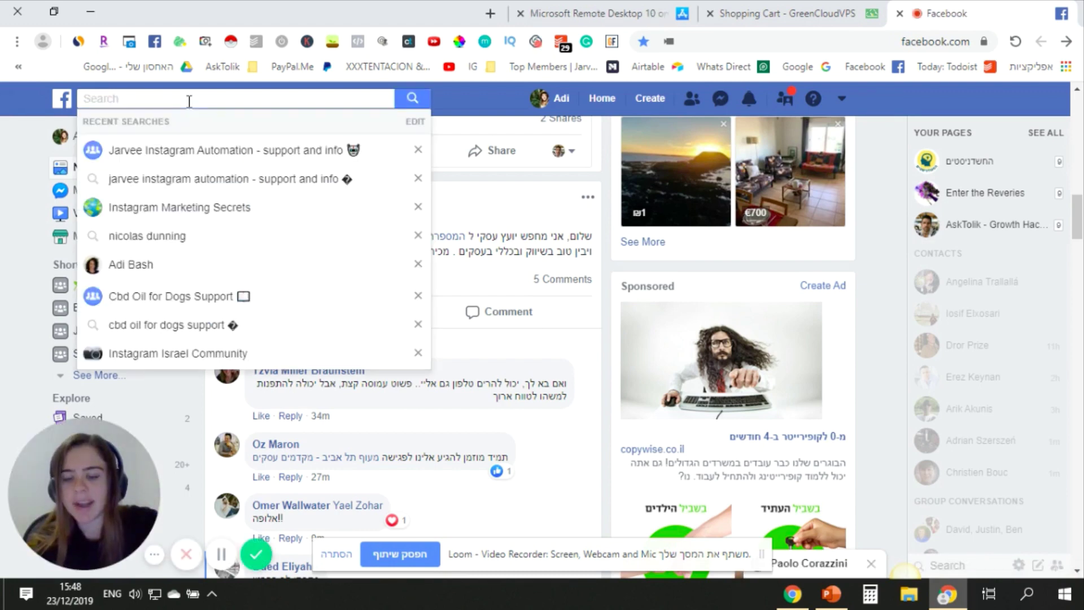
pyautogui.write('jarvee')
pyautogui.click(212, 122)
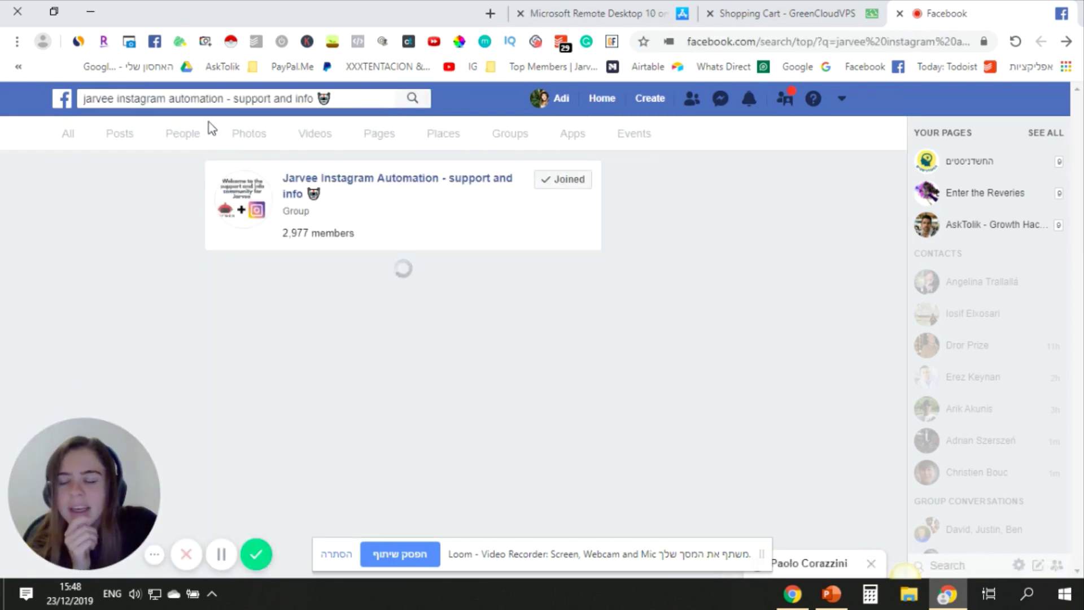
pyautogui.click(345, 187)
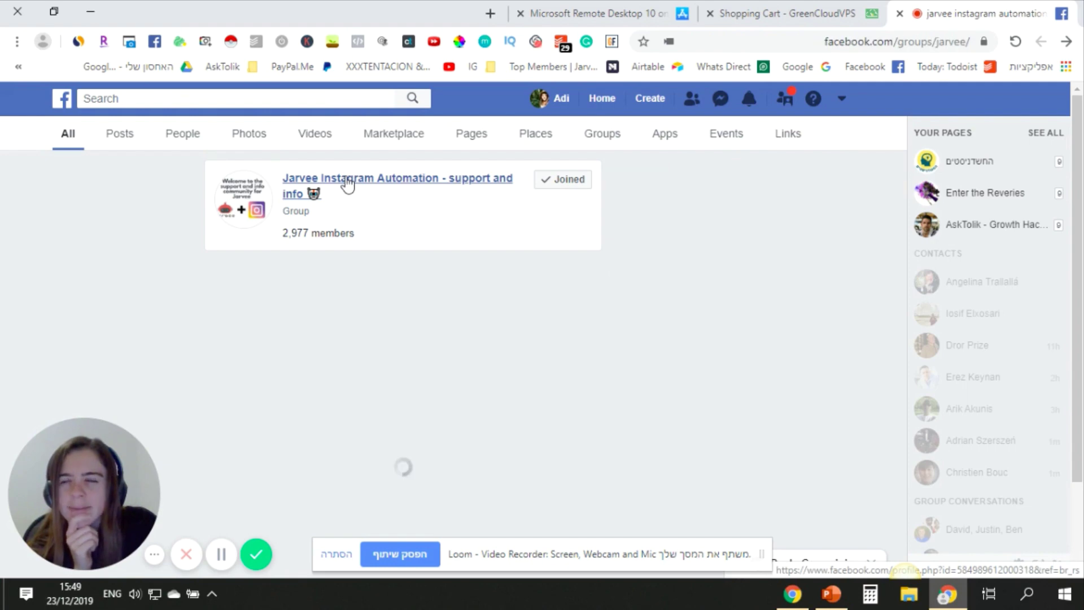
pyautogui.scroll(-7, 118, 390)
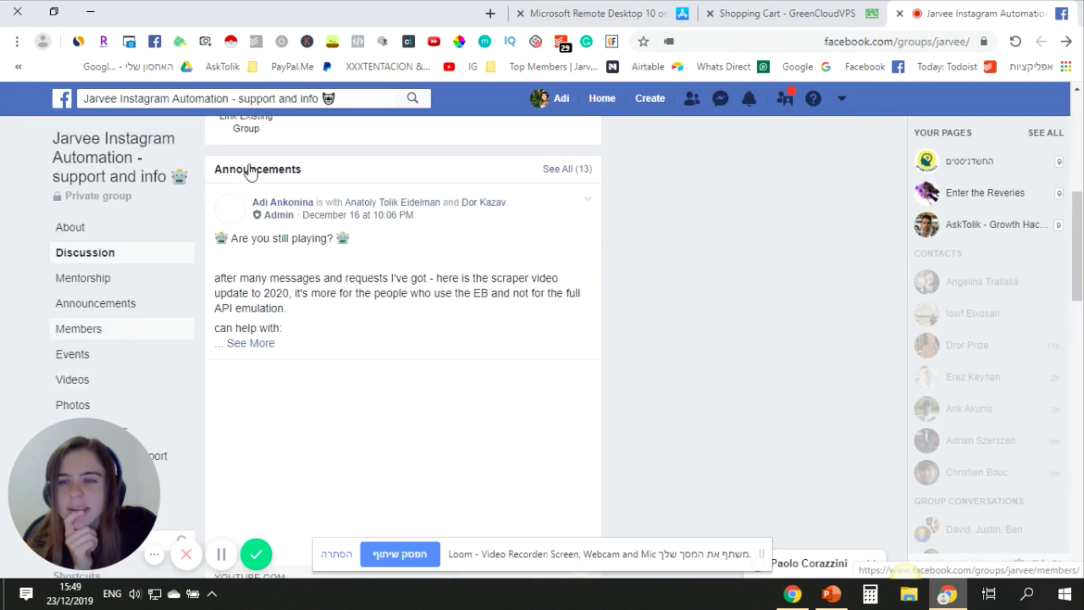
pyautogui.scroll(-2, 251, 172)
pyautogui.click(136, 332)
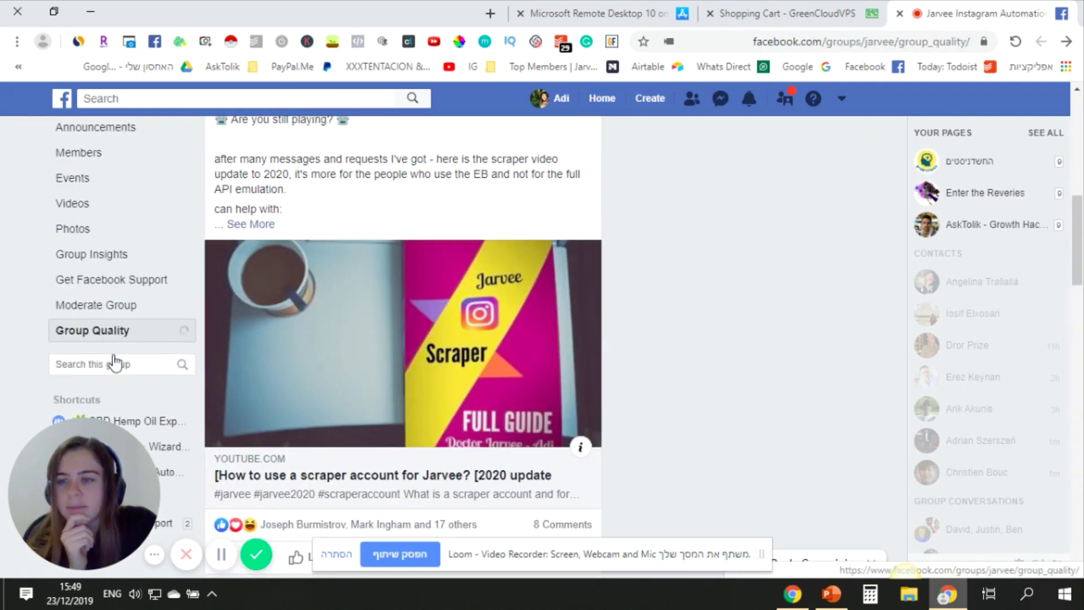
# Search the group for 'MAC' and scroll through the matching posts
pyautogui.click(116, 360)
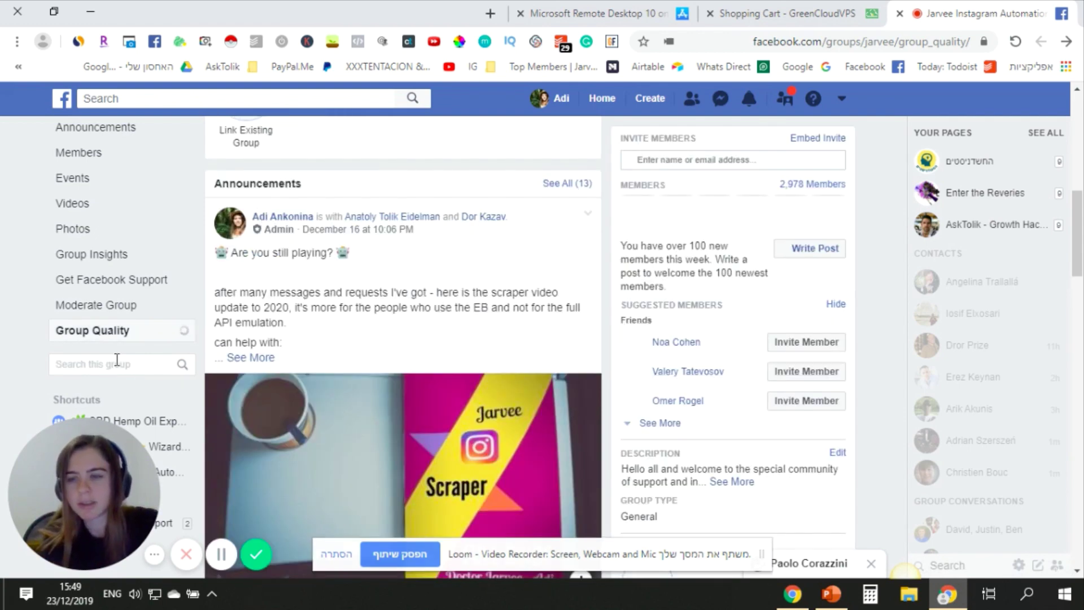
pyautogui.write('MAC')
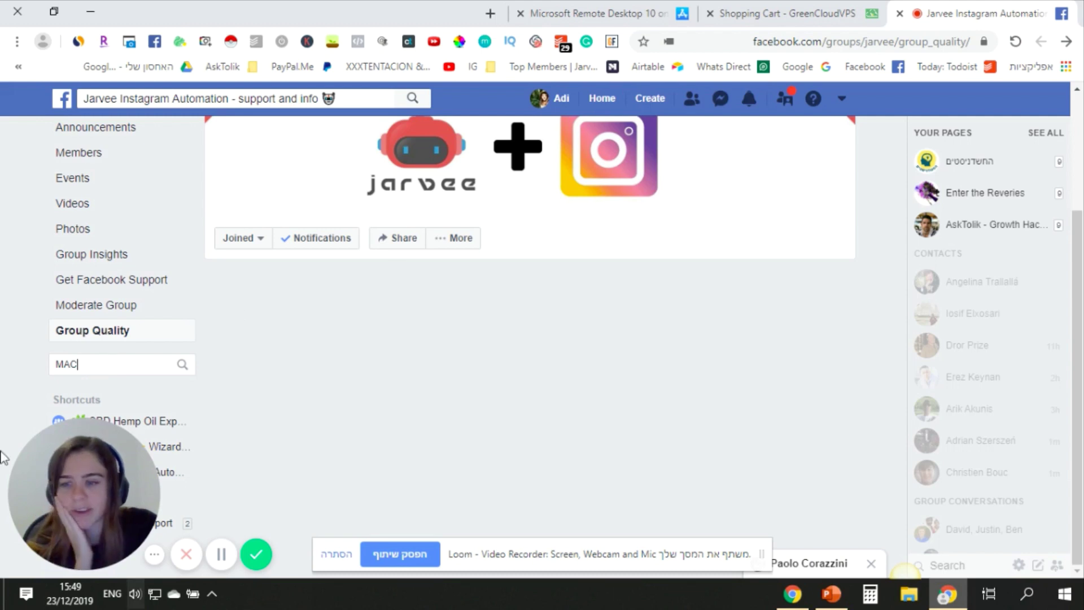
pyautogui.scroll(-1, 628, 361)
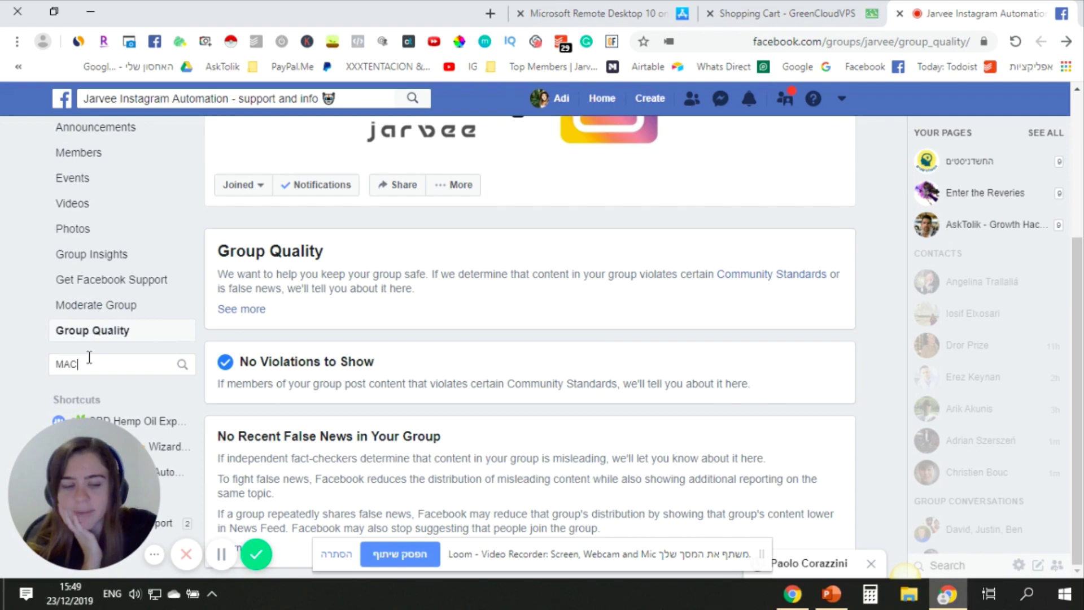
pyautogui.press('Return')
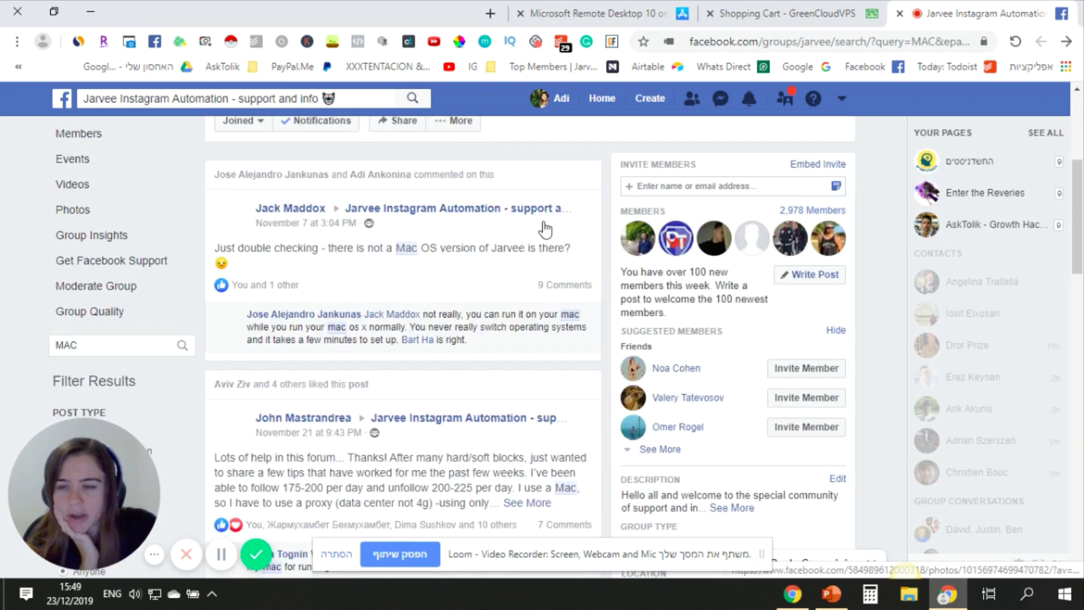
pyautogui.scroll(-2, 475, 301)
pyautogui.scroll(-10, 475, 301)
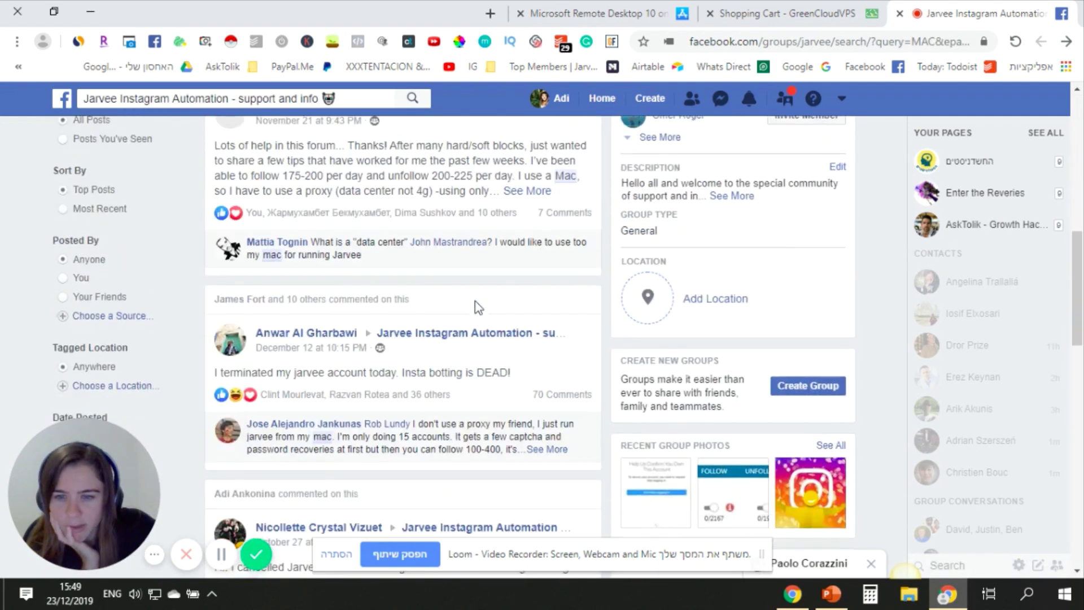
pyautogui.scroll(-5, 473, 312)
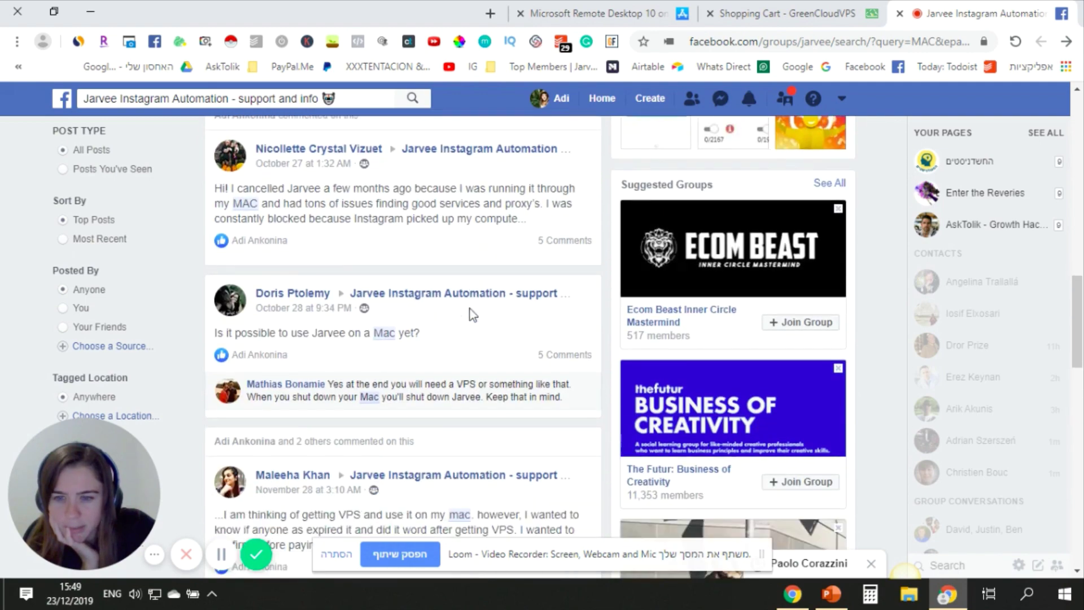
pyautogui.scroll(-4, 467, 326)
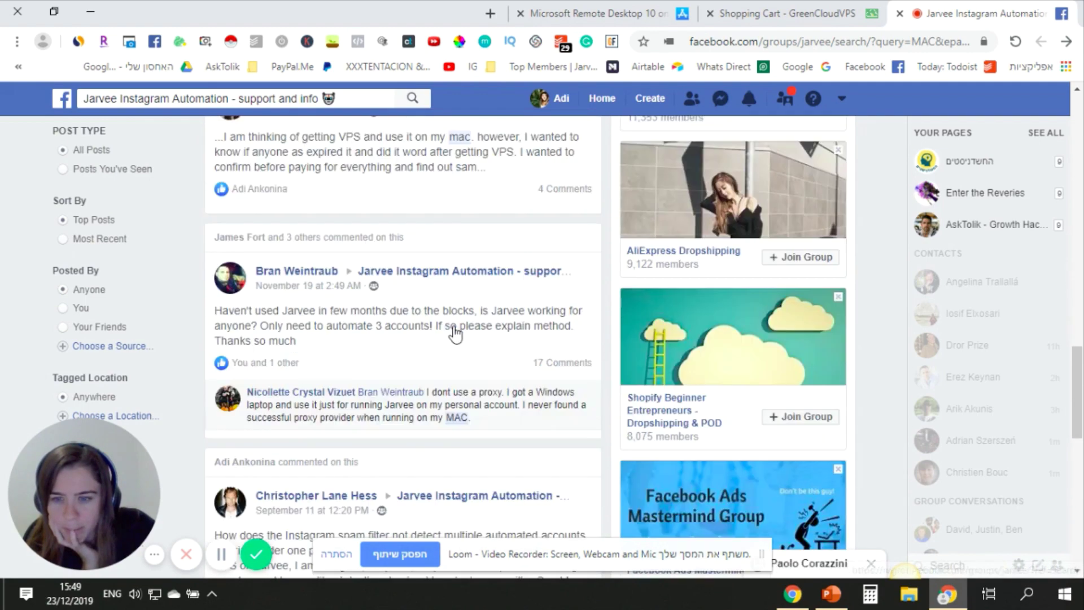
# Return the VPS for Jarvee deck to its title slide
pyautogui.click(830, 594)
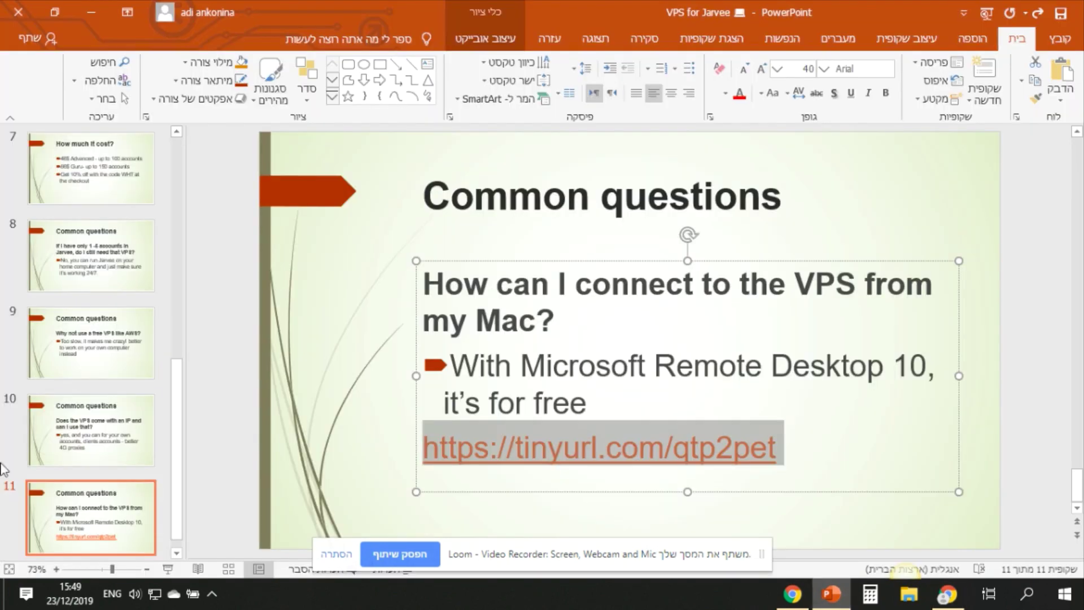
pyautogui.click(22, 472)
pyautogui.scroll(6, 55, 459)
pyautogui.press('pageup')
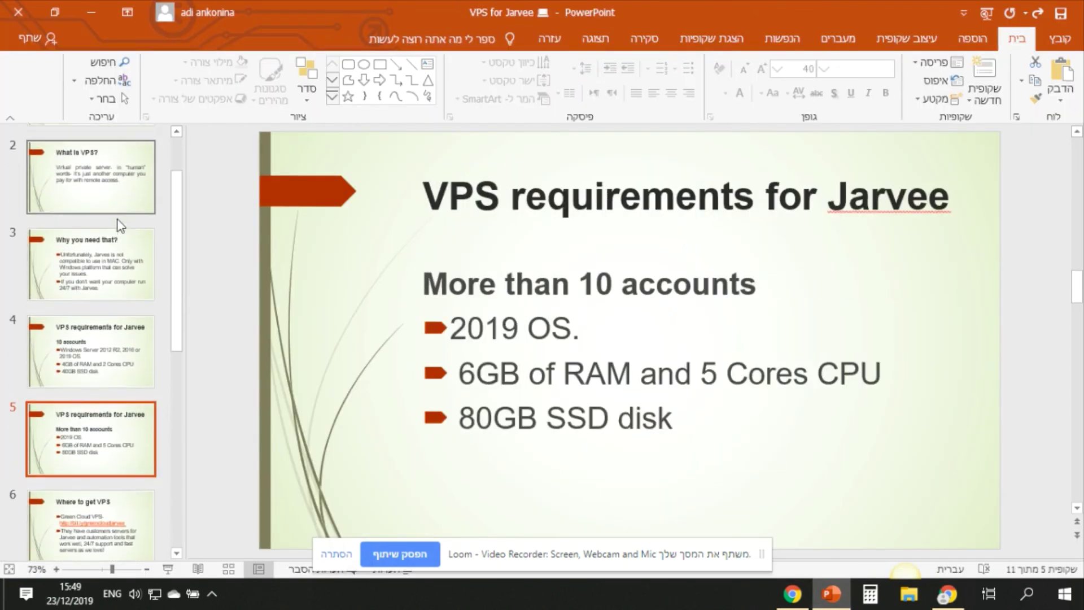
pyautogui.press('pageup')
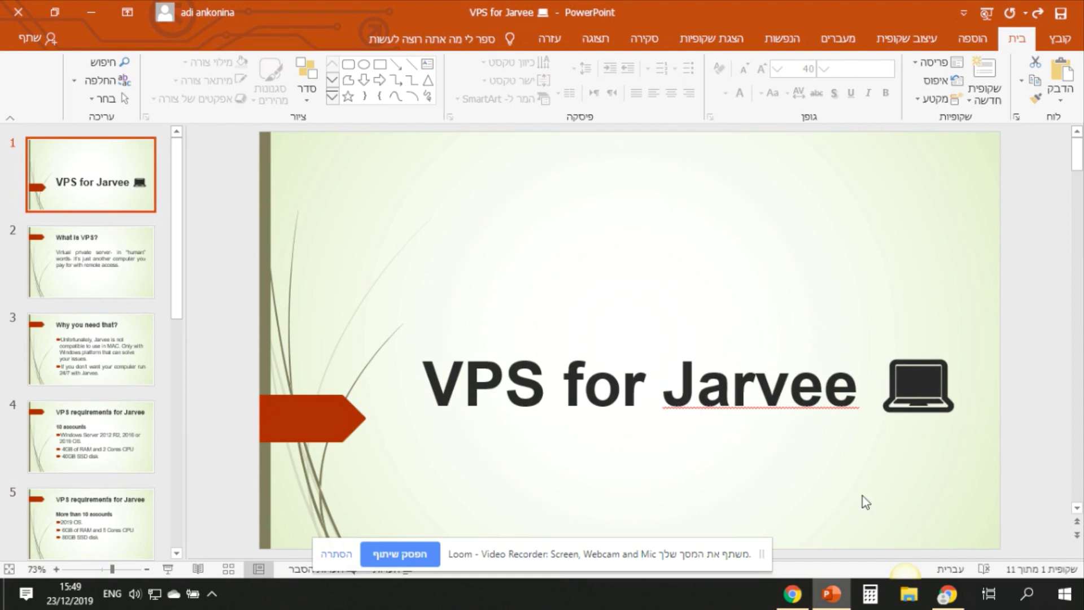
pyautogui.click(948, 594)
# Scroll back to the top of the group's 'MAC' search results
pyautogui.moveTo(755, 353)
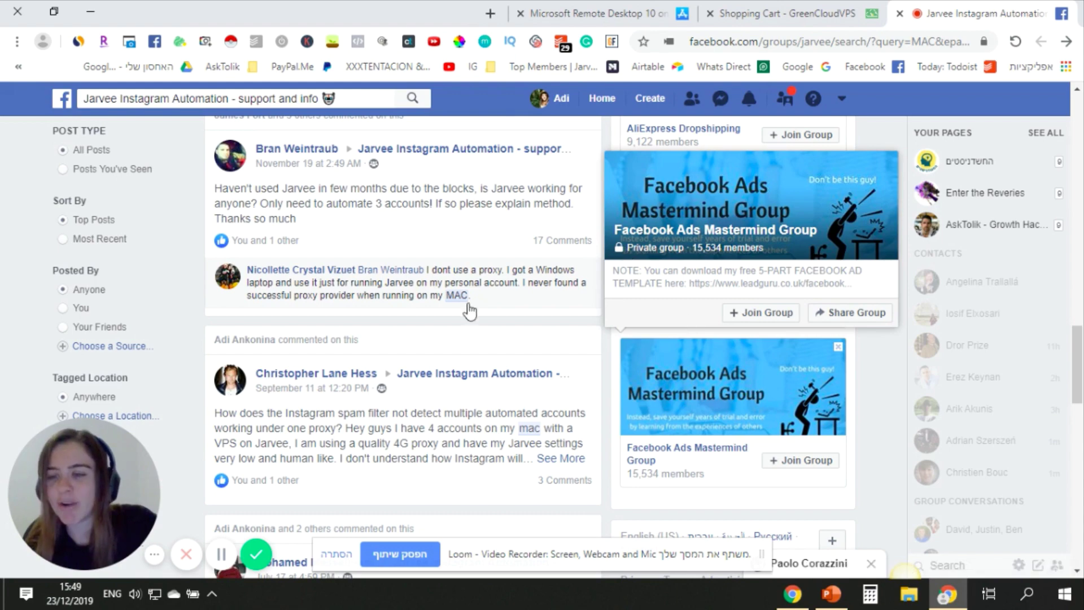
pyautogui.scroll(10, 713, 198)
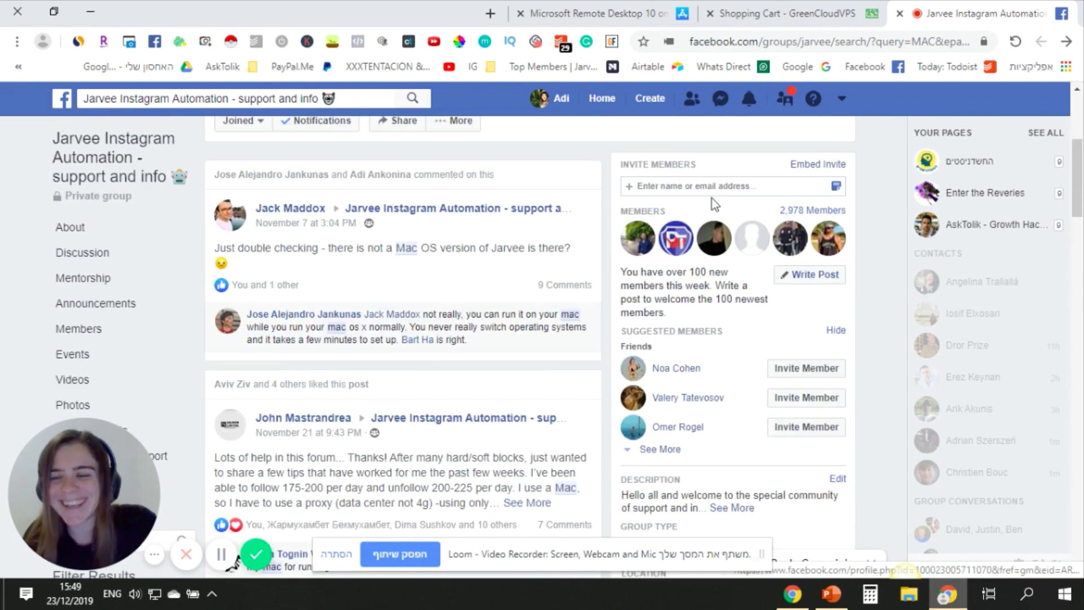